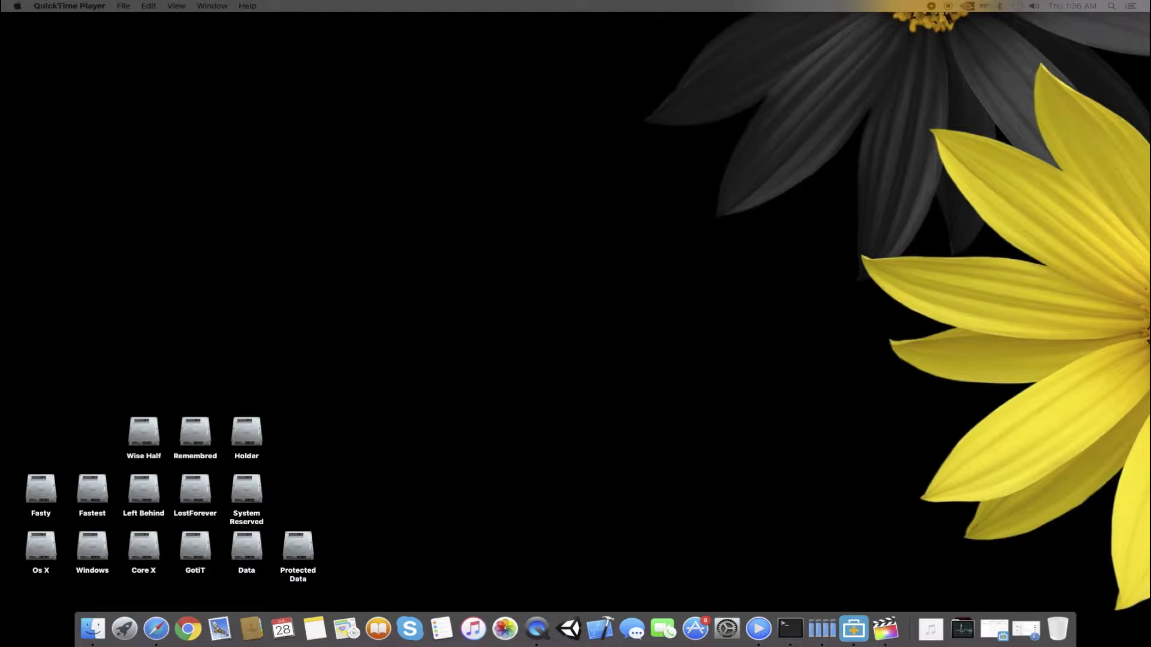
Drag the Os X drive's Finder window toward the centre of the screen
left_click_drag(721, 177, 501, 167)
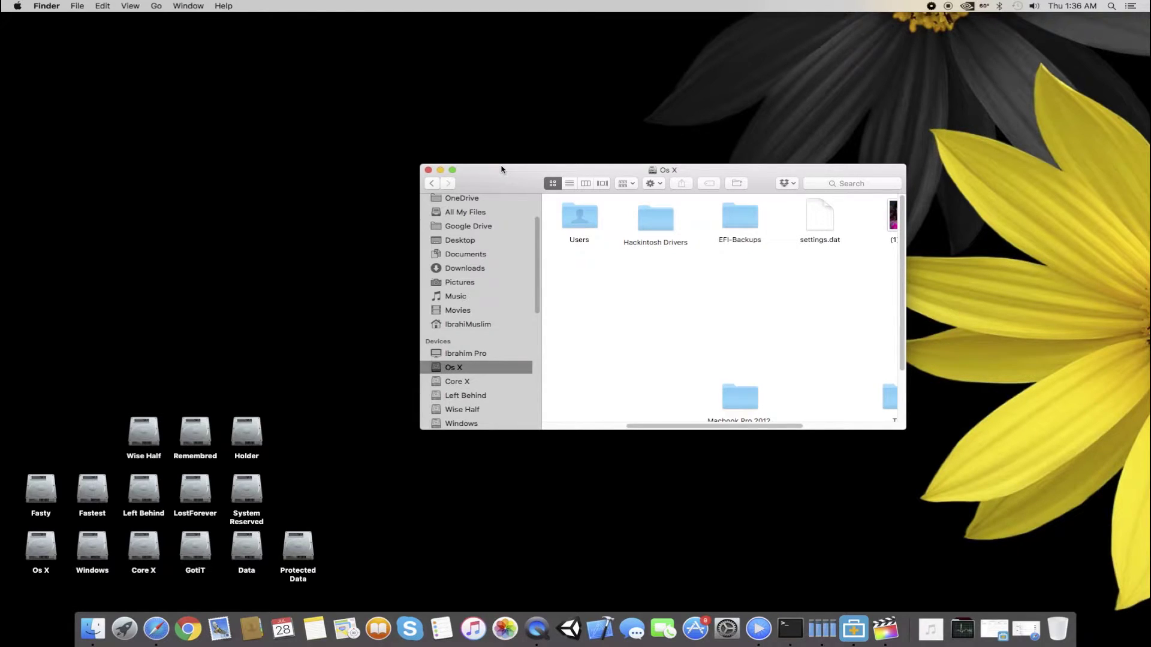
left_click_drag(506, 178, 504, 161)
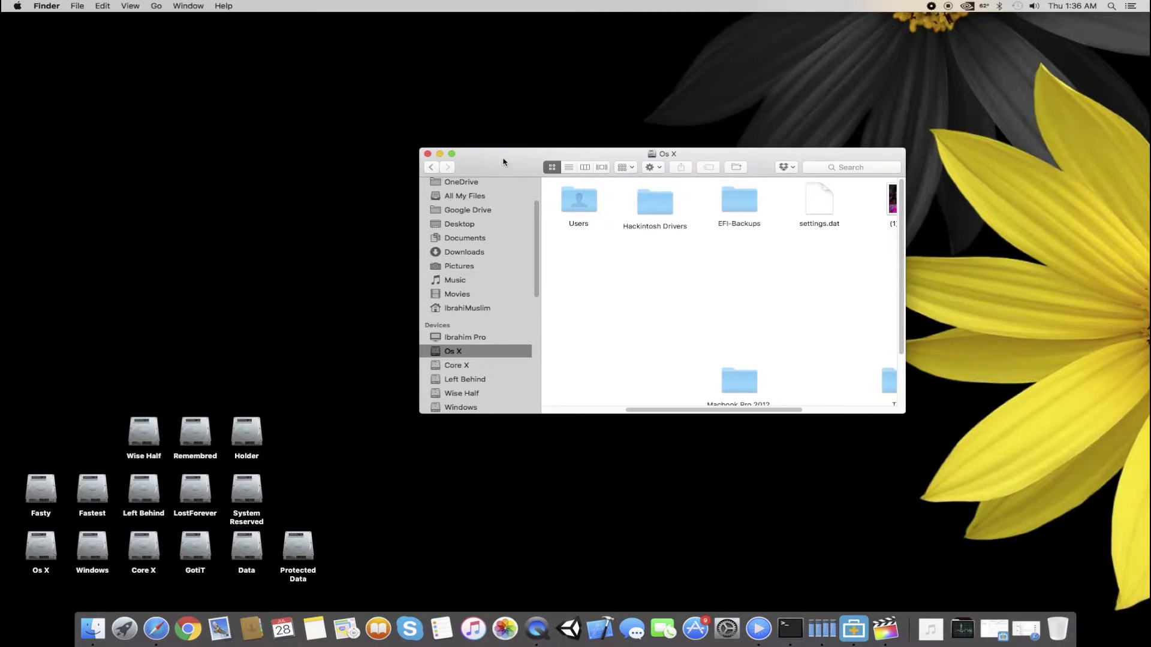
left_click_drag(503, 161, 461, 148)
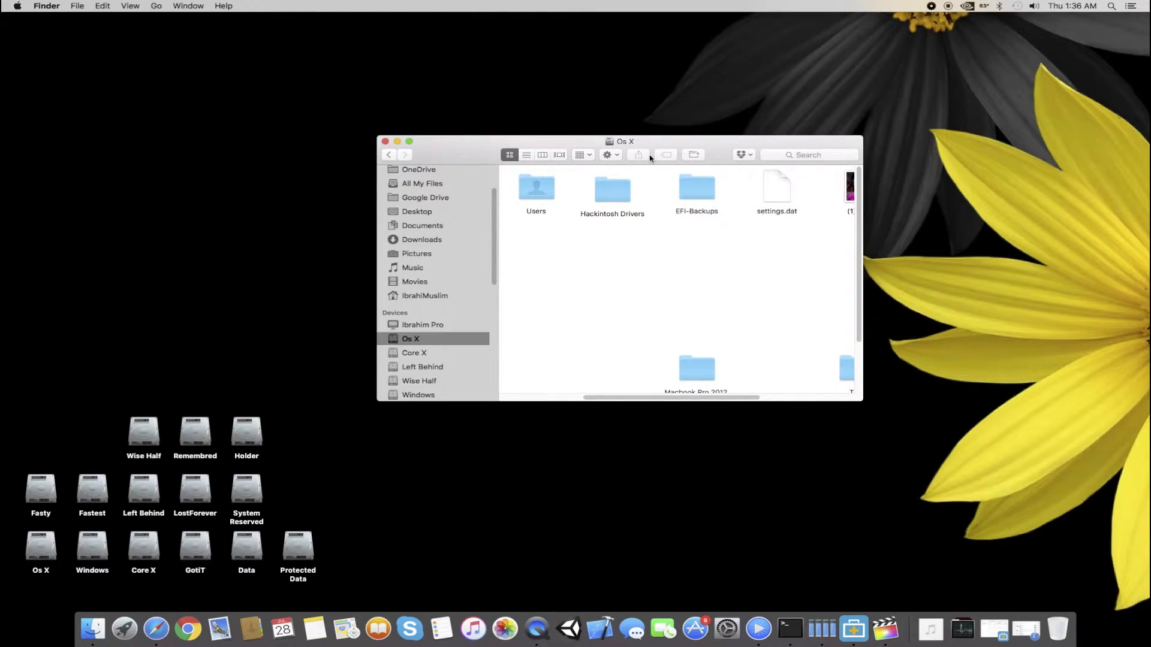
left_click_drag(457, 148, 493, 160)
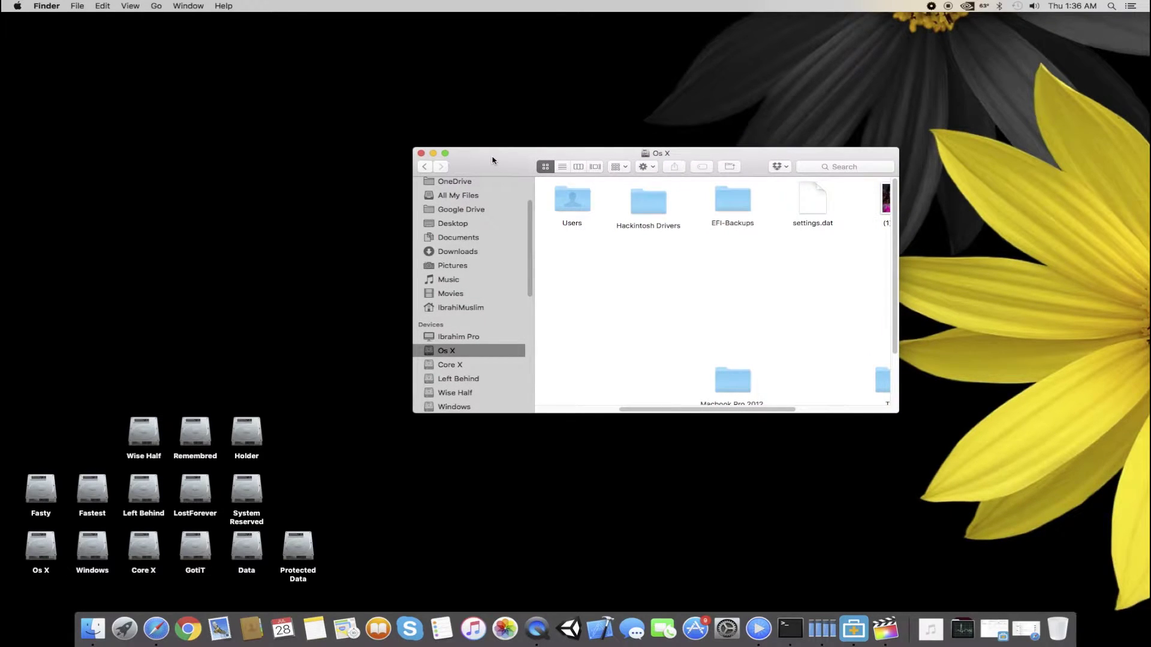
left_click_drag(493, 160, 568, 203)
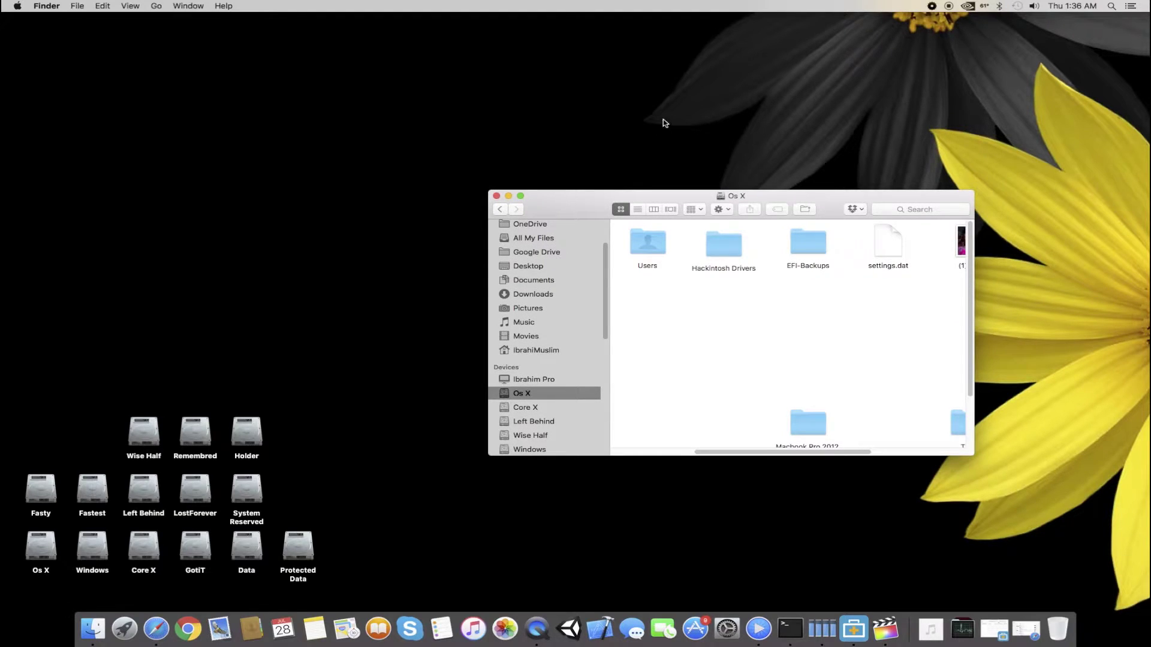
left_click_drag(540, 202, 511, 183)
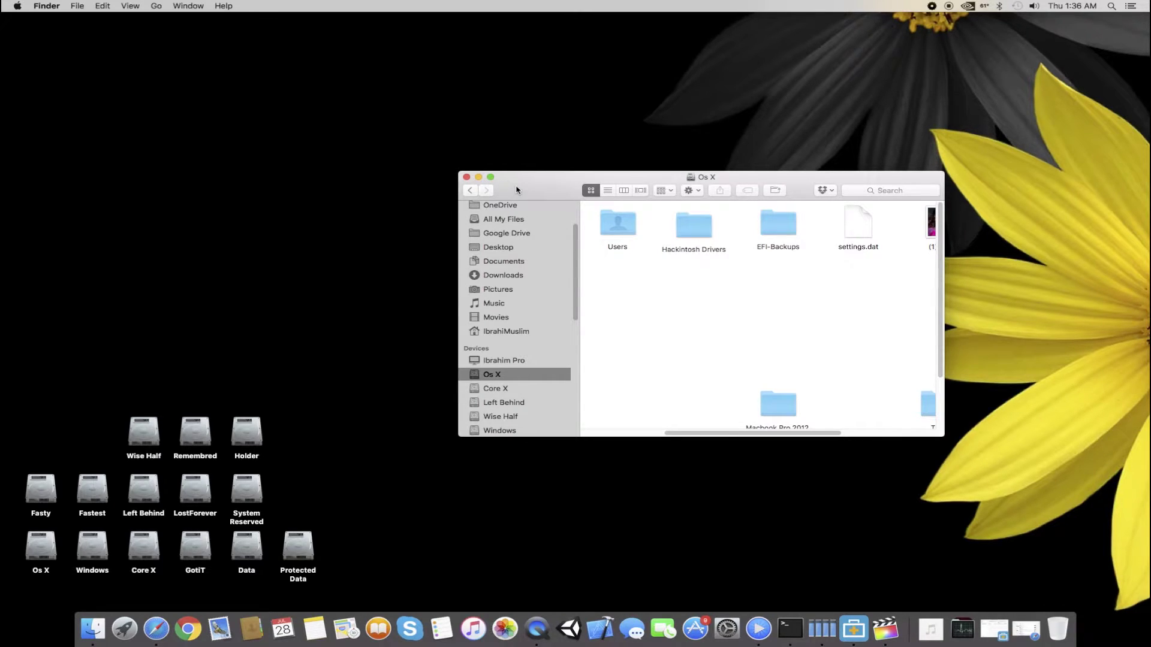
Close the Os X drive window and launch Clover Configurator through Spotlight
left_click(466, 177)
key("super+space")
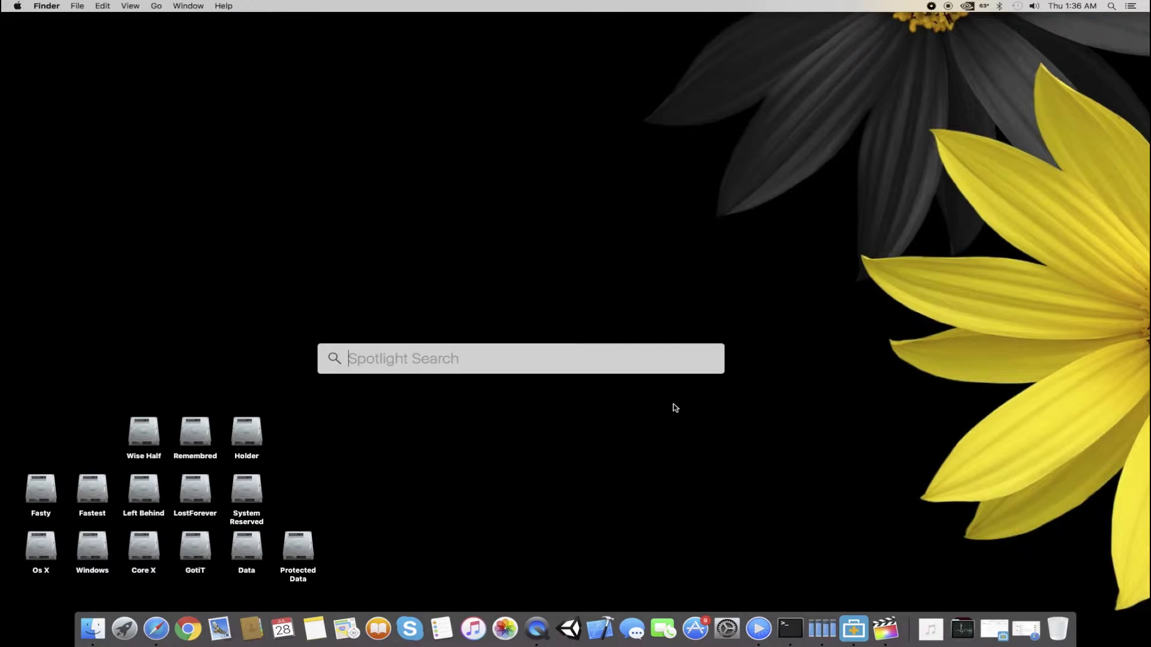
type("clover")
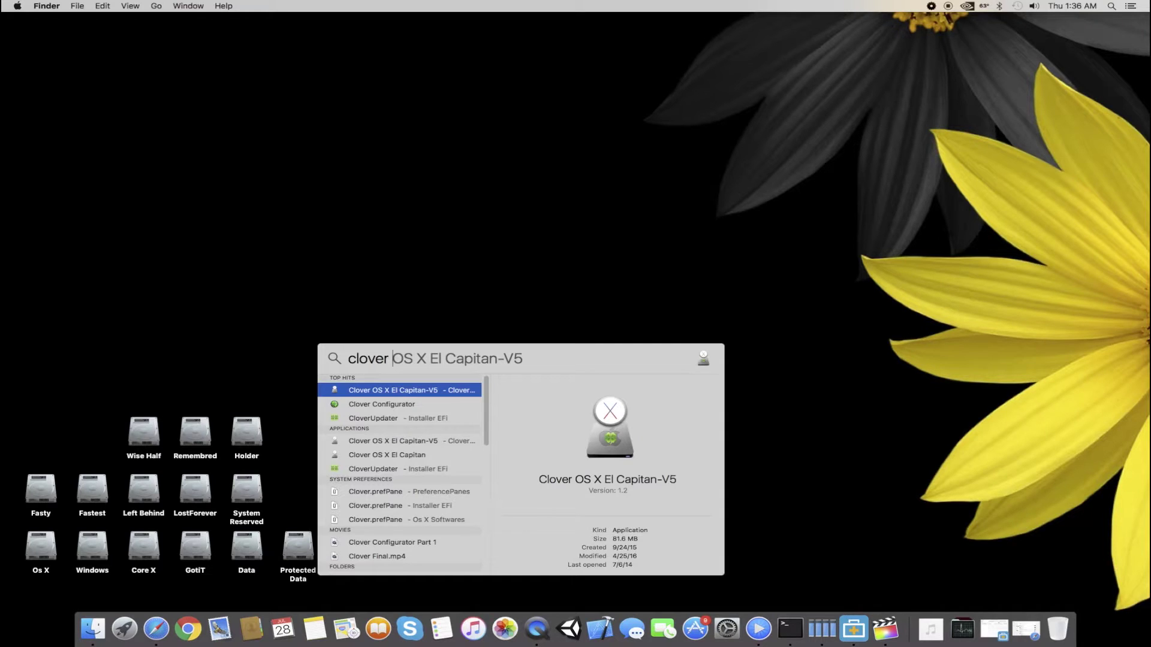
key("Return")
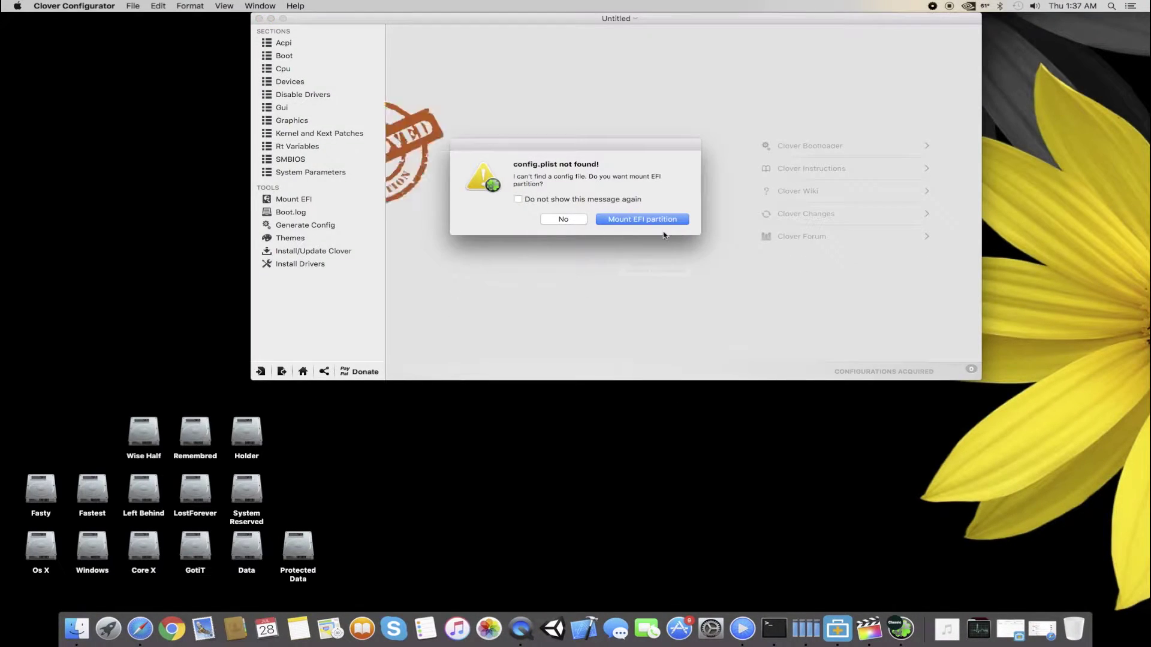
In Mount EFI, list all disk partitions and choose disk0s1 as the EFI partition to mount
left_click(644, 221)
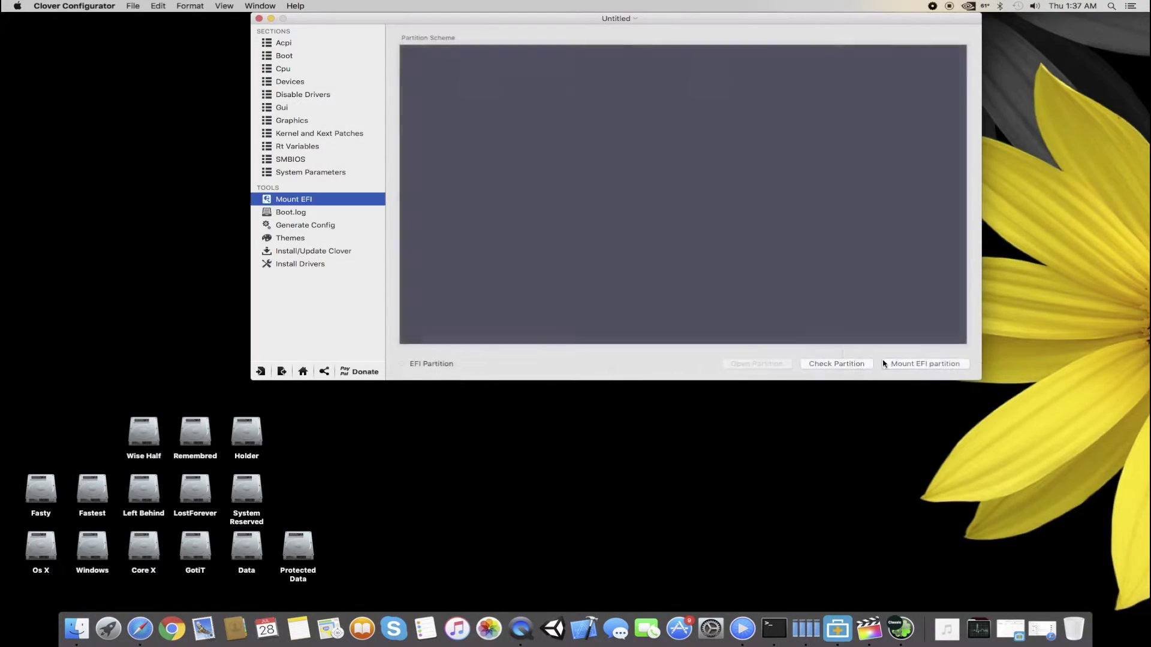
left_click(836, 364)
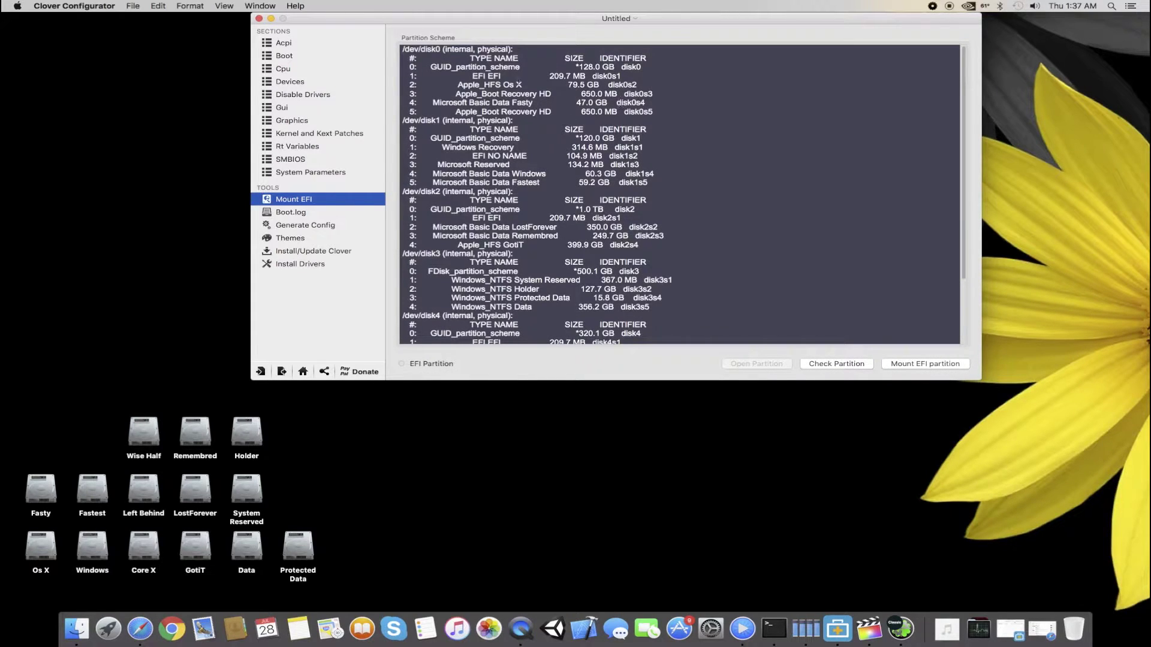
left_click_drag(459, 69, 659, 114)
left_click(749, 240)
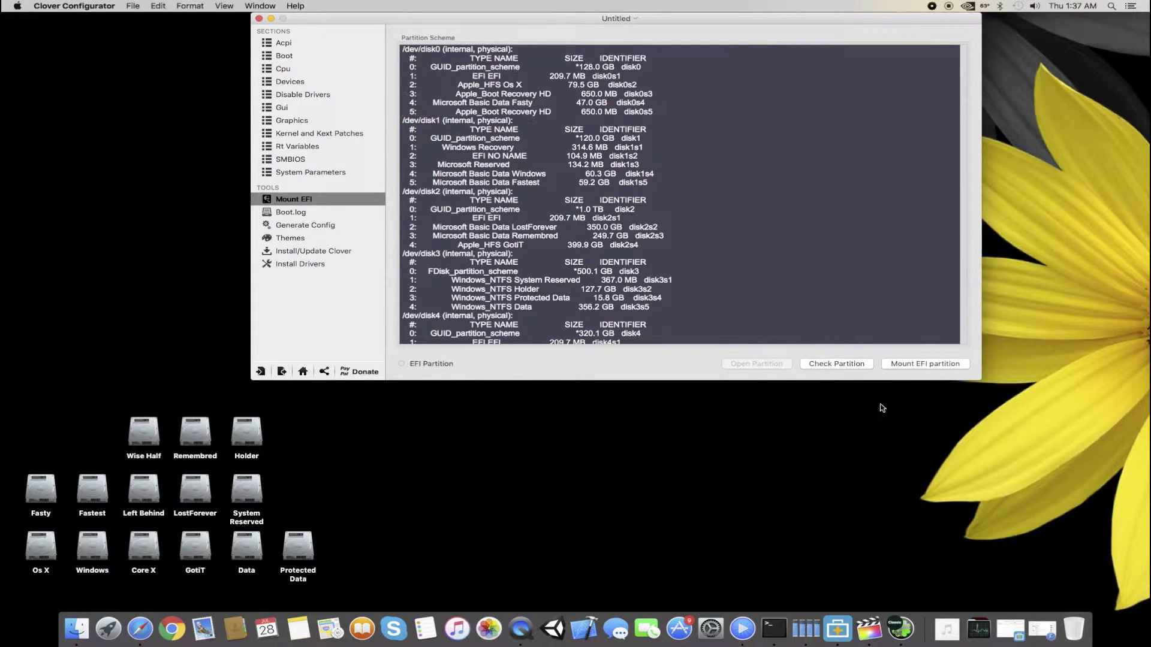
left_click(910, 362)
left_click(566, 202)
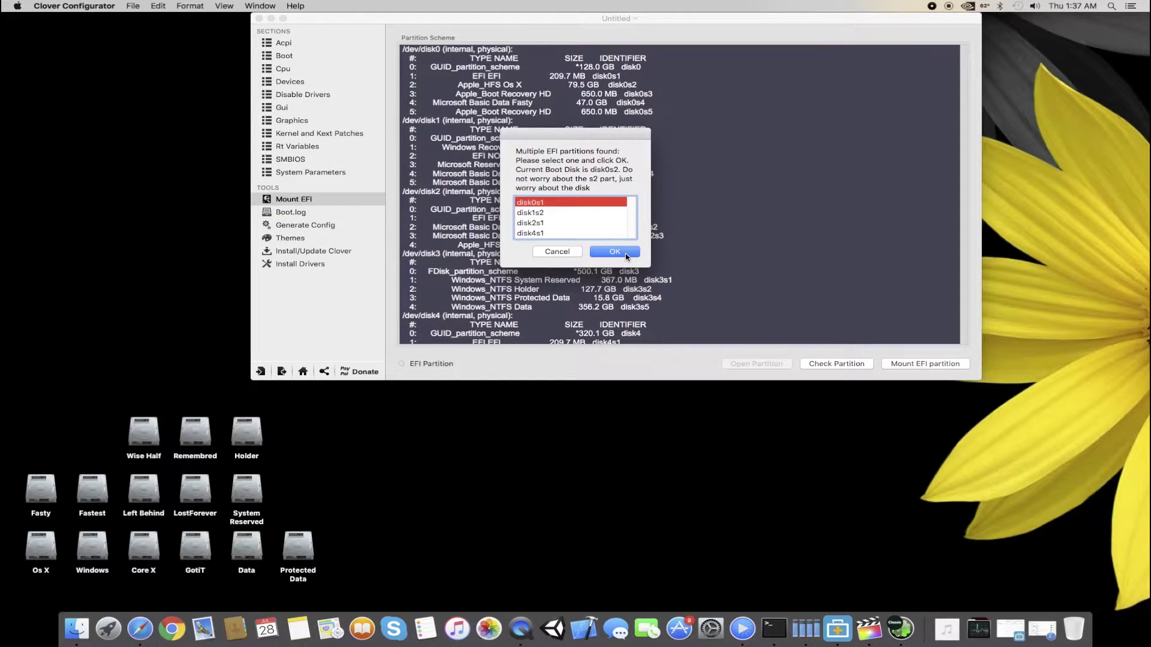
Glance at About This Mac and move the EFI partition chooser aside
left_click(18, 6)
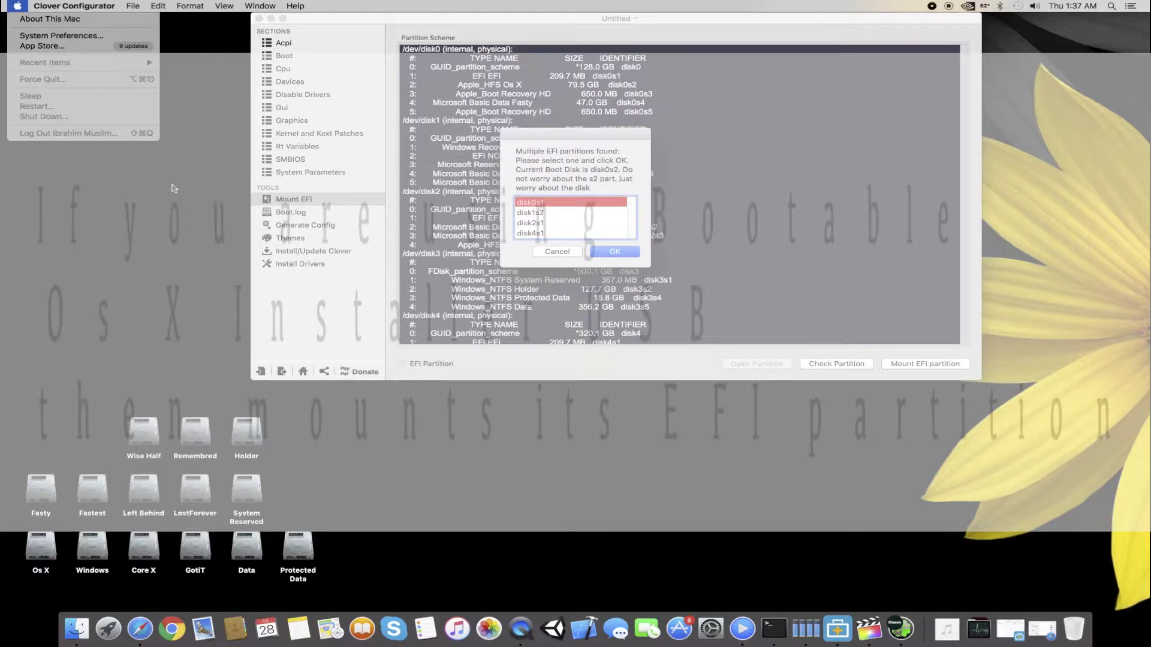
left_click(45, 19)
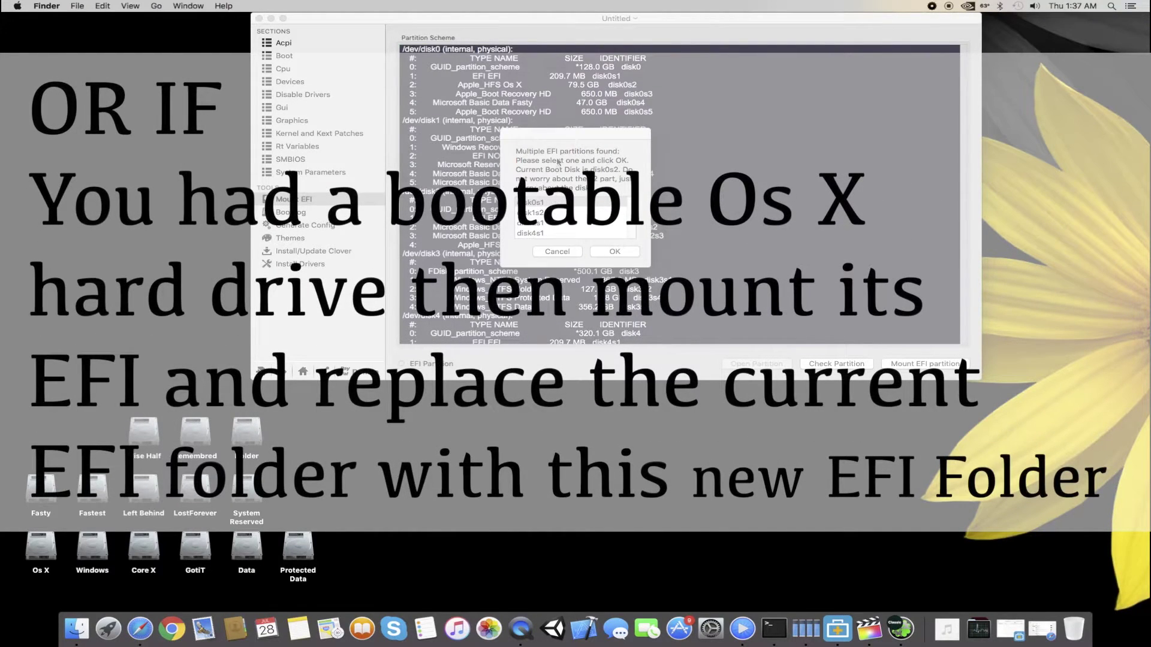
left_click_drag(572, 140, 782, 174)
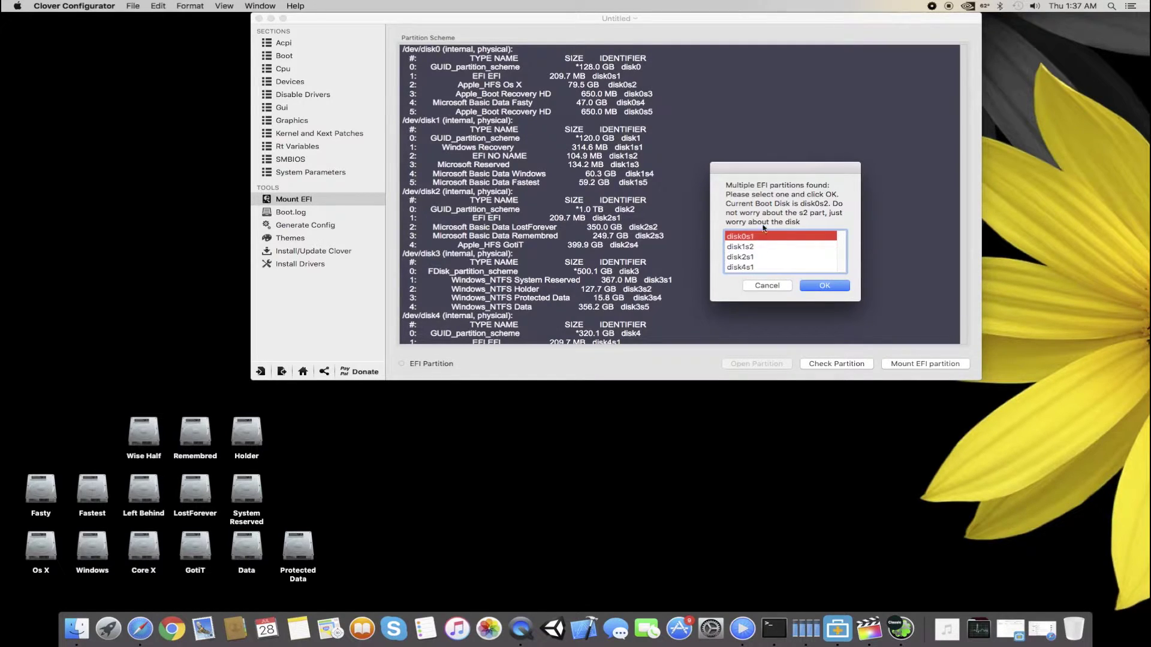
left_click_drag(766, 168, 785, 150)
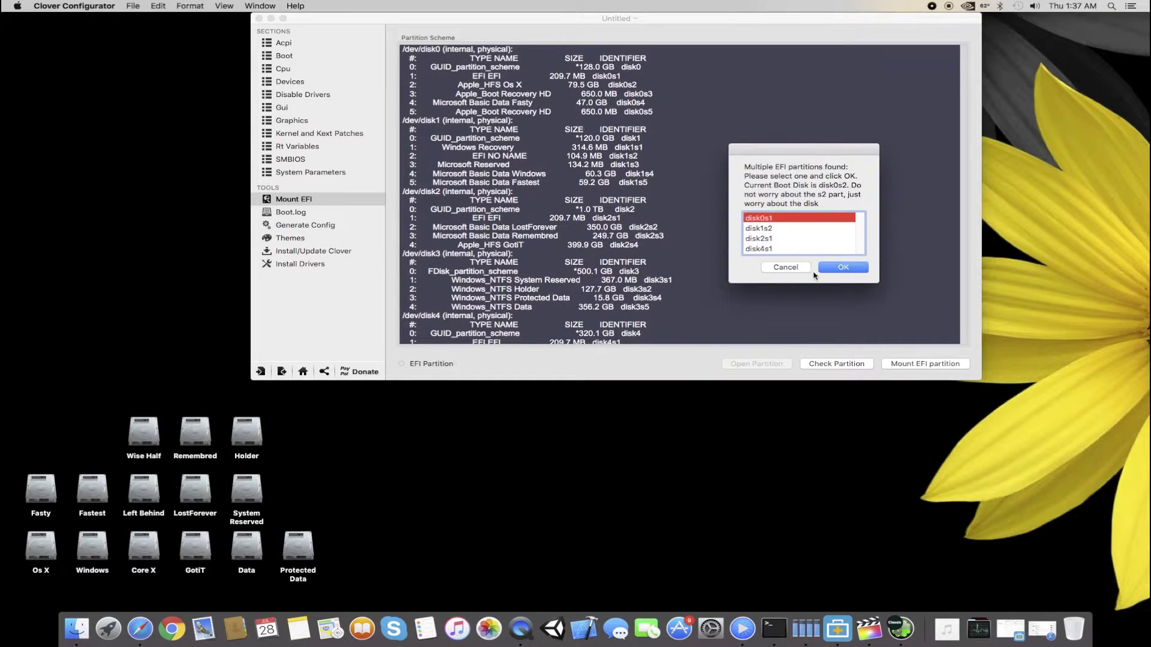
Mount disk0s1 with the admin password, refresh the partition list and place the EFI volume
left_click(843, 268)
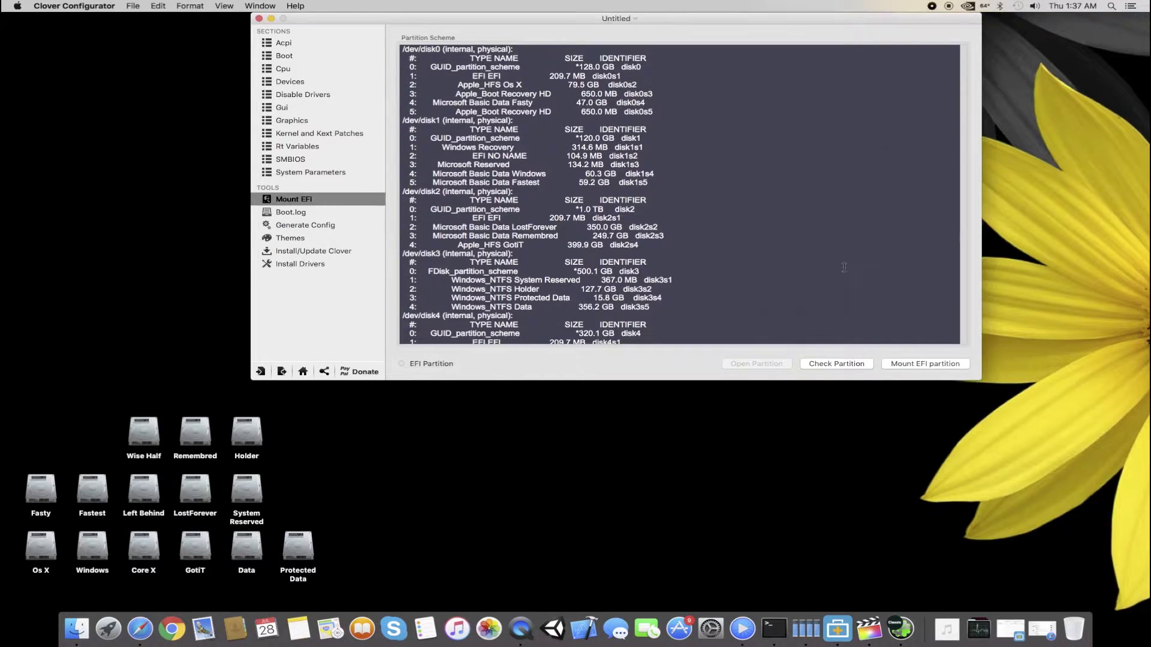
type("••••")
key("Return")
left_click(836, 364)
left_click_drag(1106, 350, 791, 463)
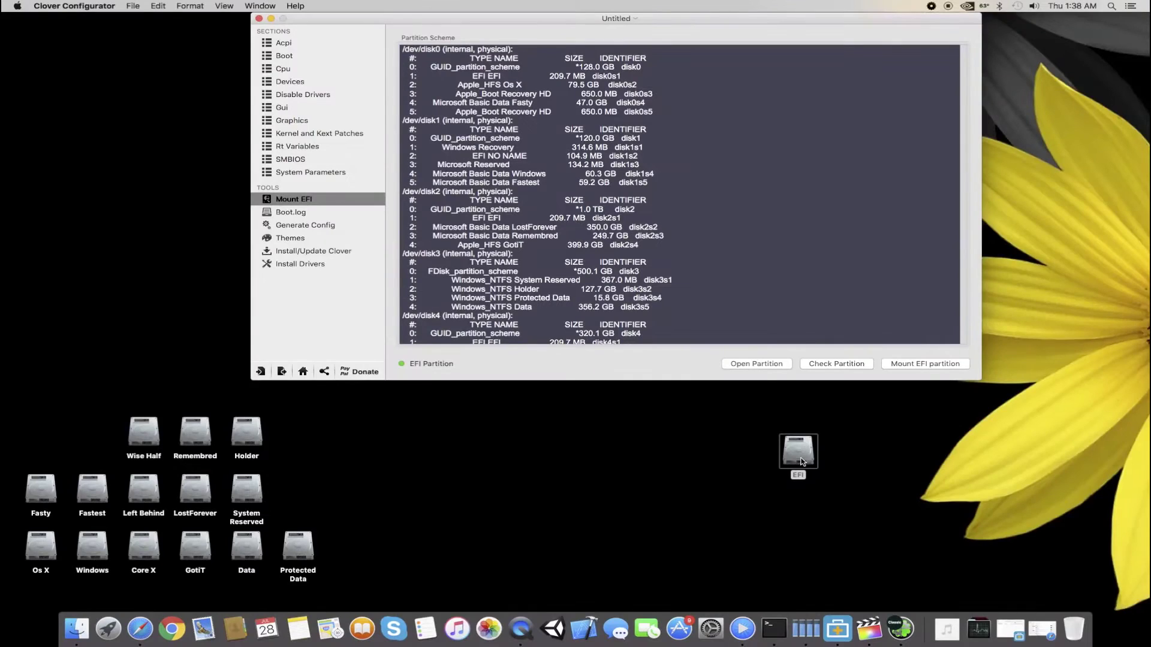
Open the mounted EFI volume in Finder and browse the EFI folder's contents
left_click(782, 366)
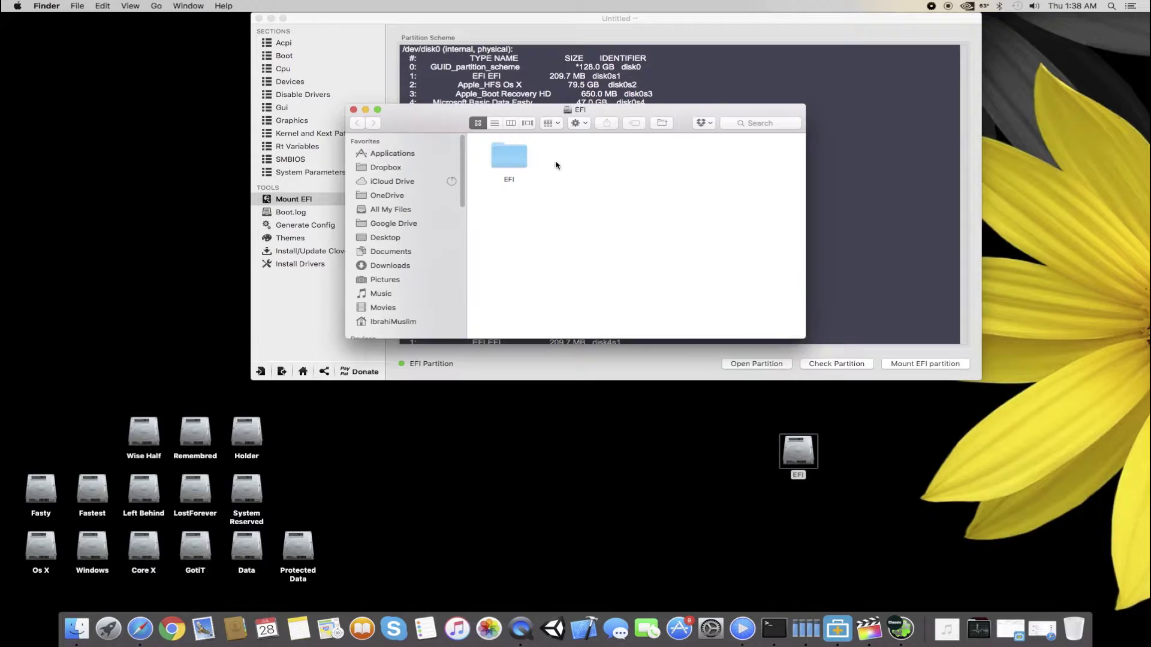
left_click(513, 158)
double_click(513, 158)
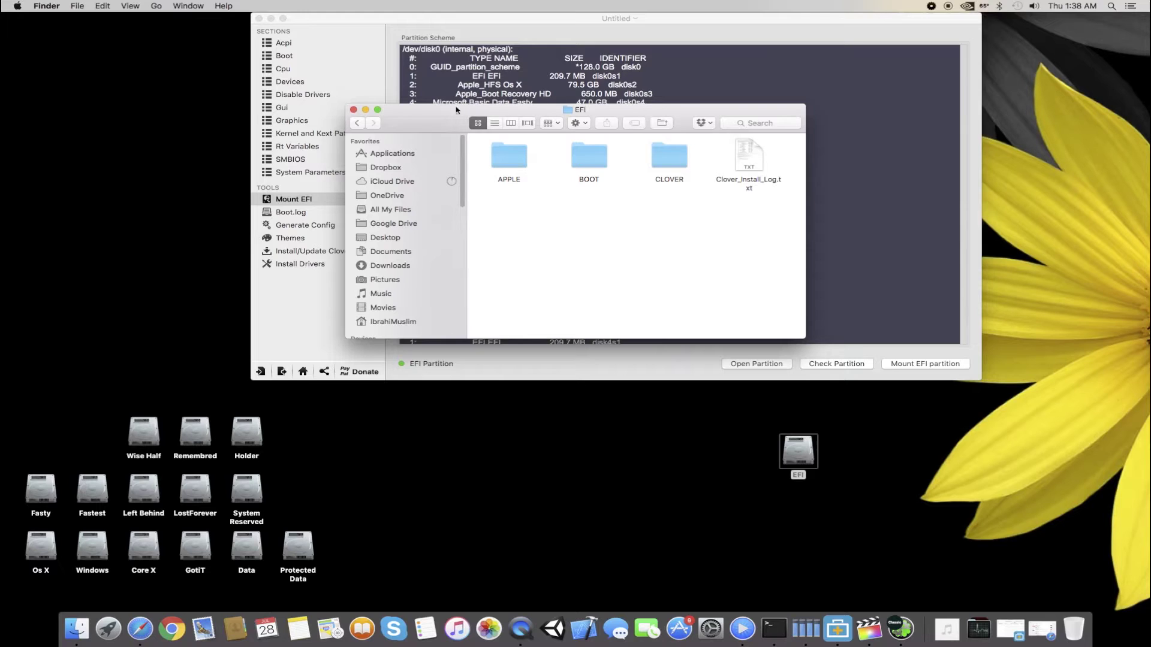
left_click(362, 126)
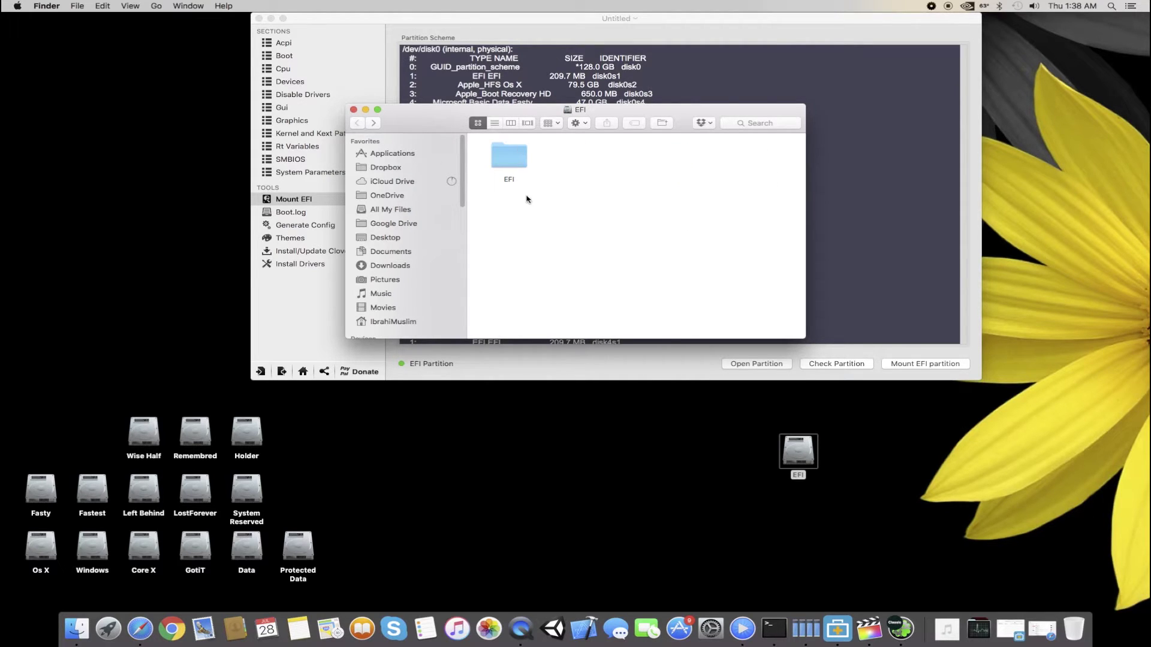
Copy the EFI folder for a backup
left_click(503, 157)
right_click(503, 157)
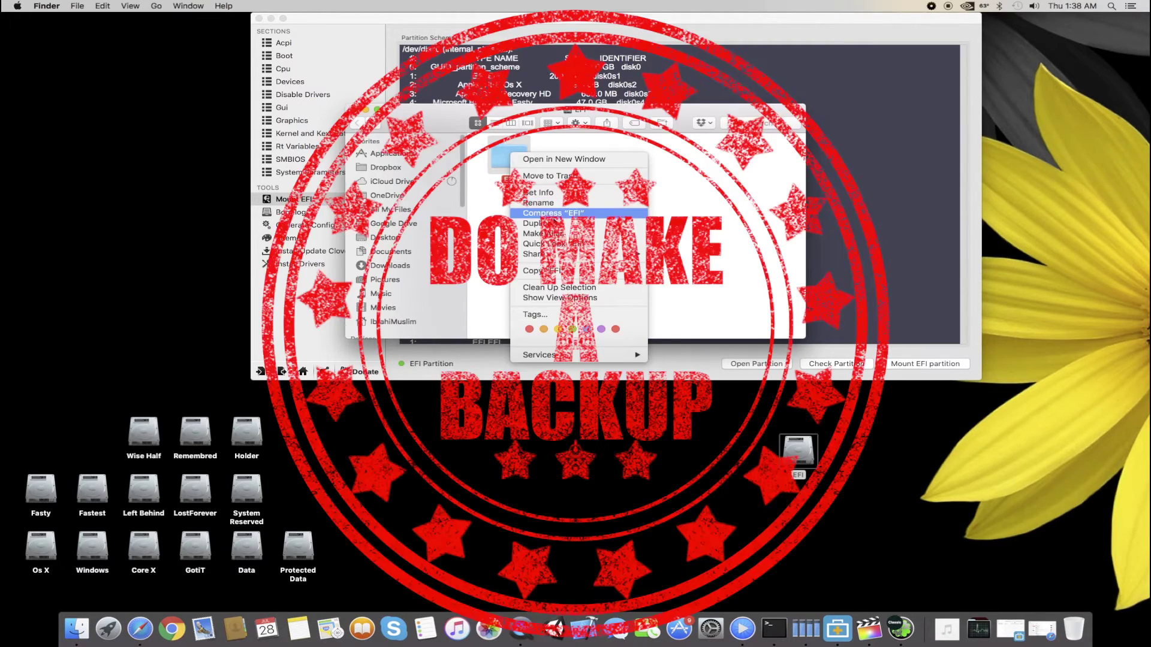
left_click(574, 271)
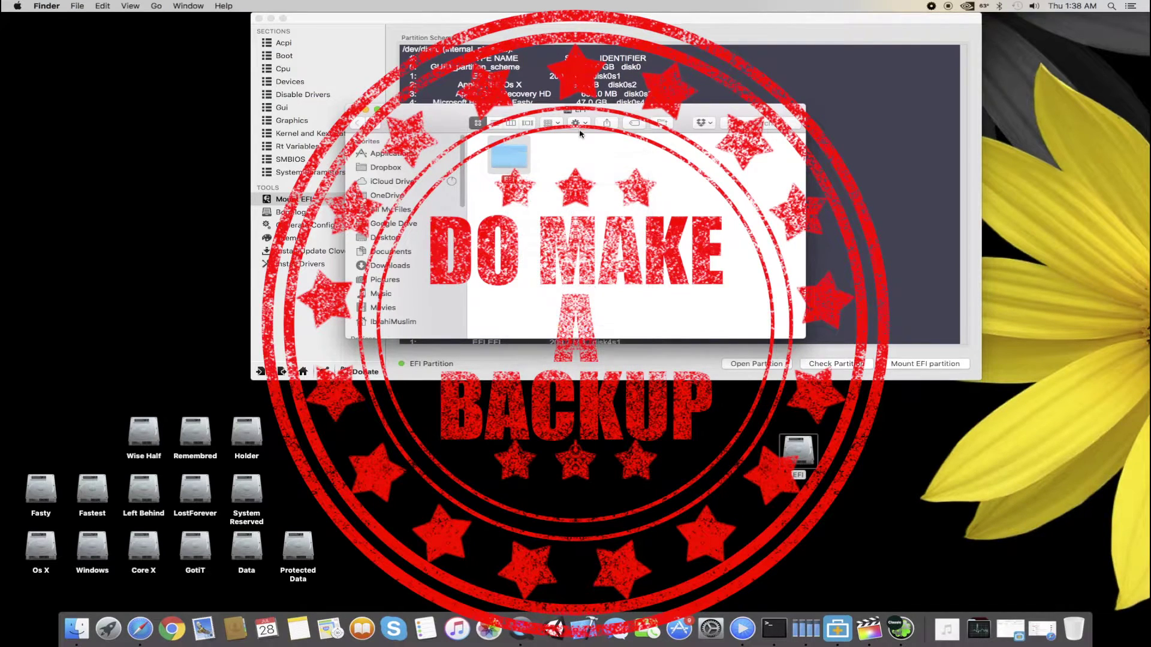
left_click_drag(403, 123, 483, 152)
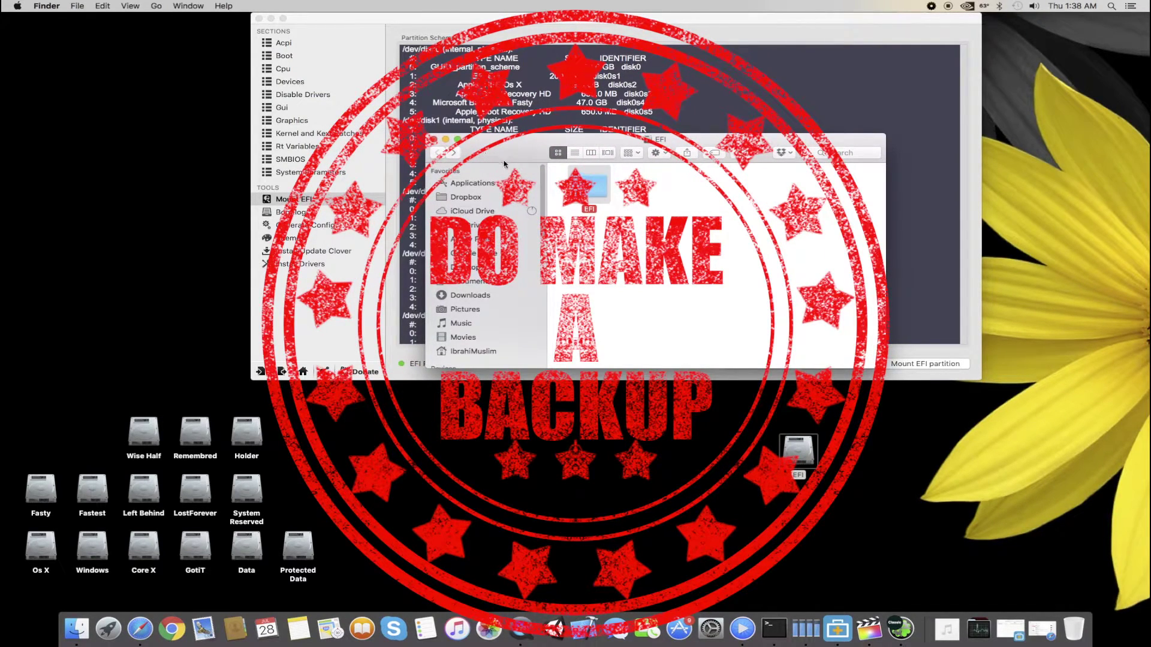
Move the EFI volume window down-right and mark the EFI folder with a red tag
left_click(739, 220)
left_click_drag(756, 150, 836, 169)
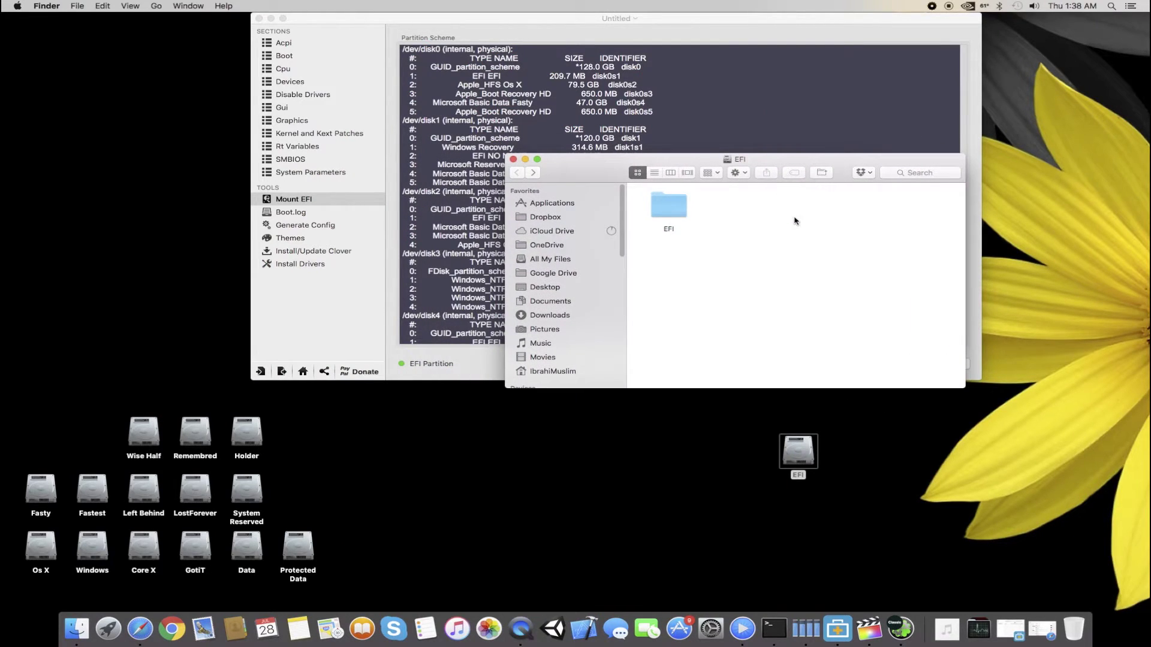
right_click(663, 209)
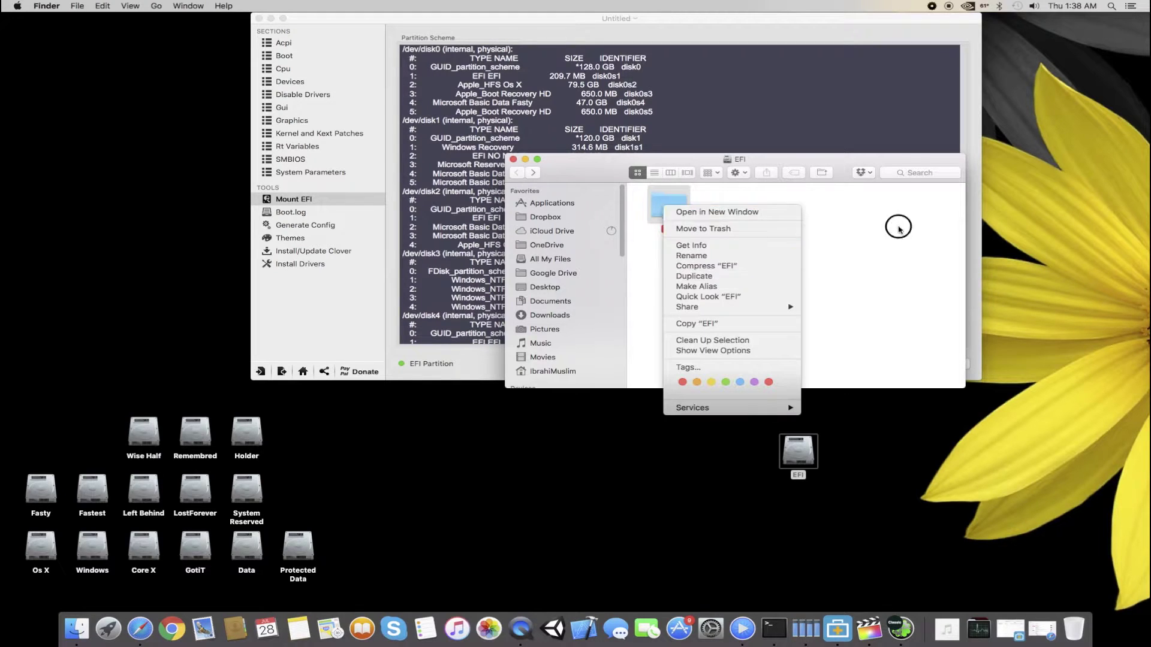
left_click(675, 384)
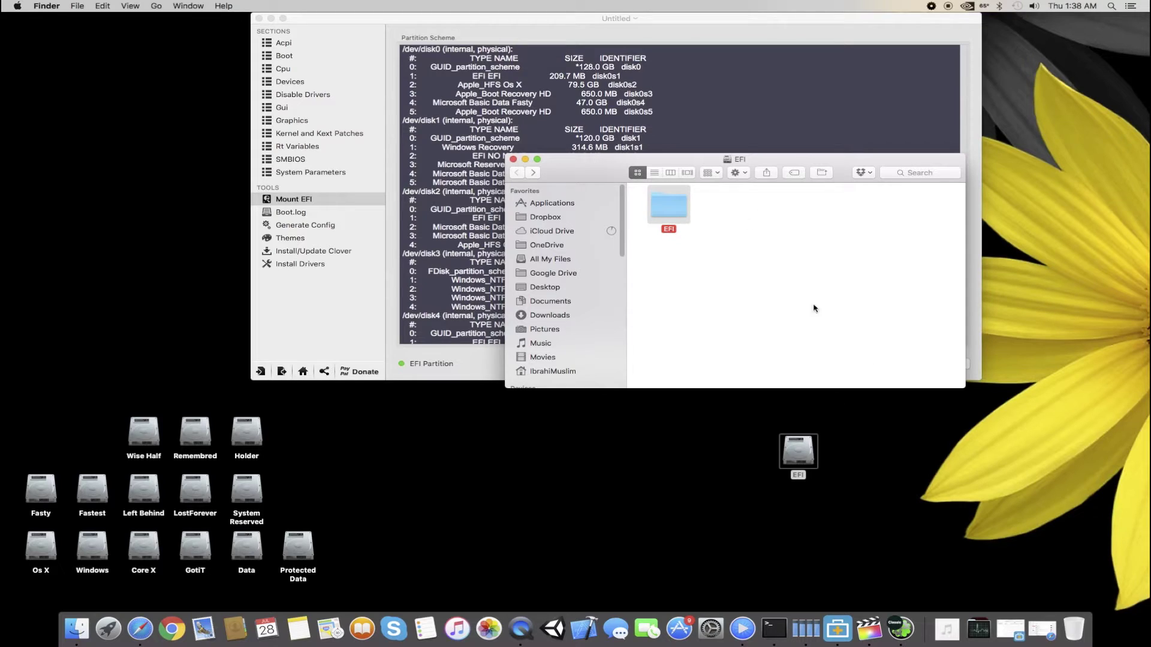
View and then close Get Info for the desktop EFI drive
left_click(732, 301)
right_click(788, 449)
left_click(818, 418)
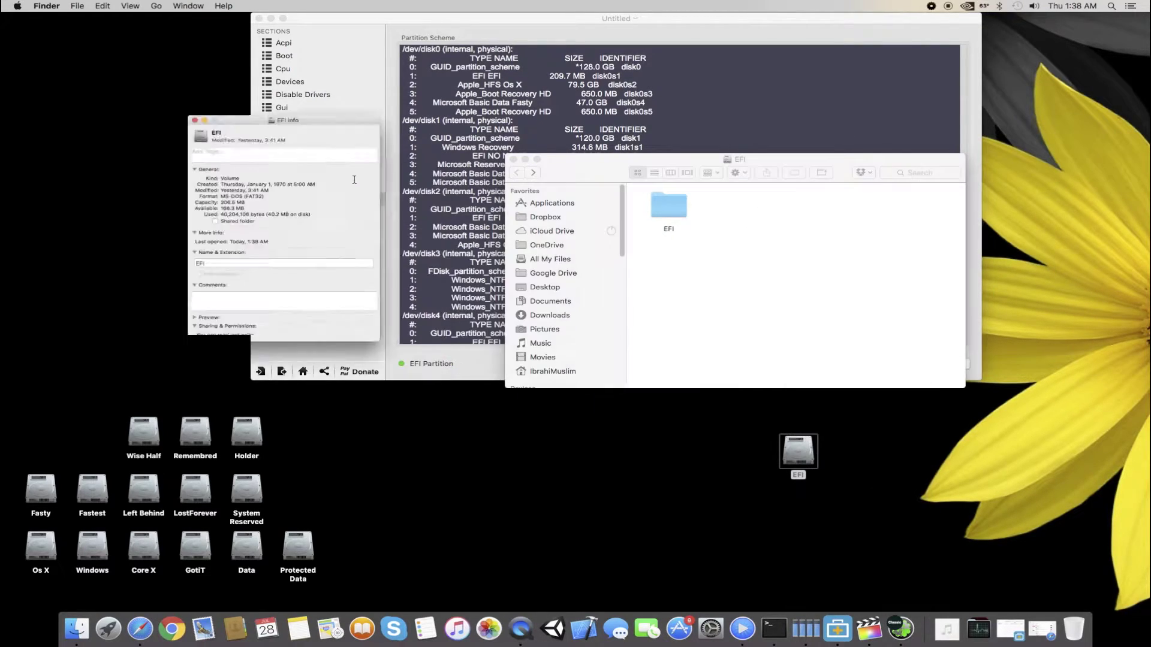
left_click_drag(102, 37, 763, 276)
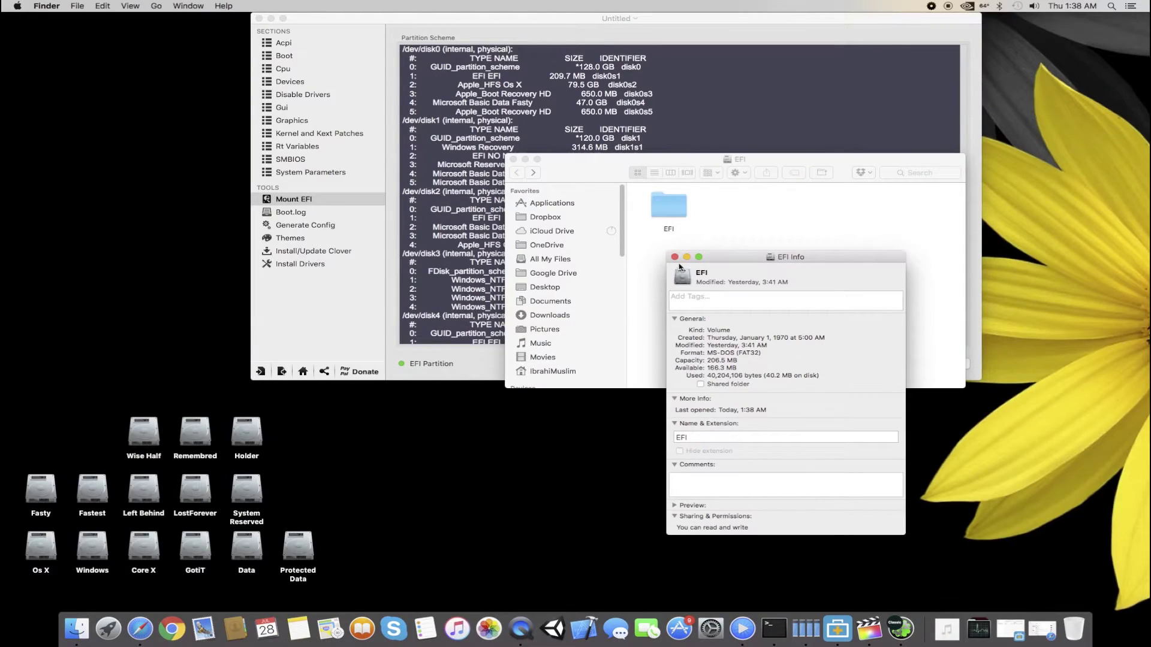
left_click(675, 257)
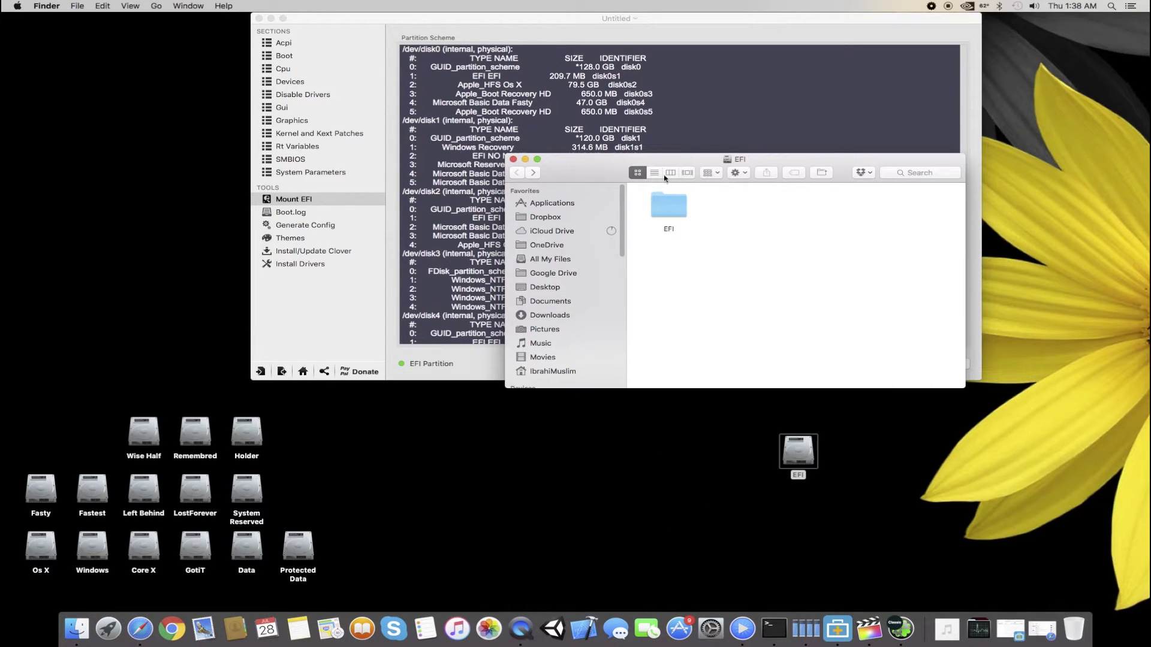
left_click_drag(600, 167, 601, 137)
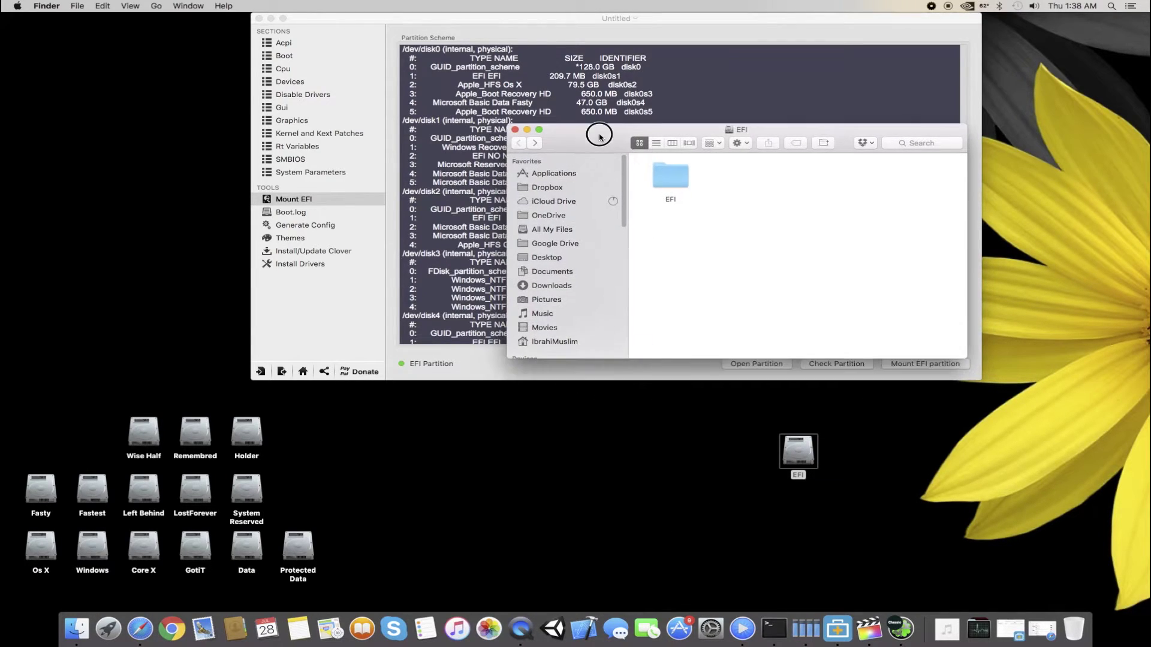
Close the EFI folder window and Clover Configurator, then open the Apple menu
left_click(514, 130)
left_click(268, 23)
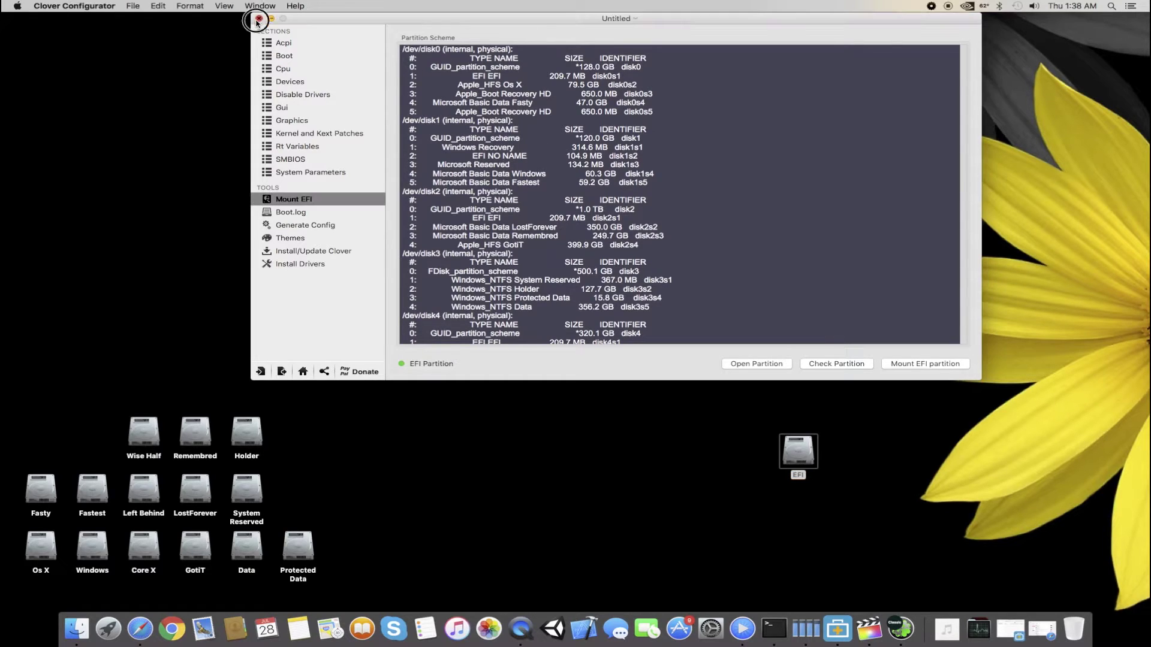
left_click(257, 20)
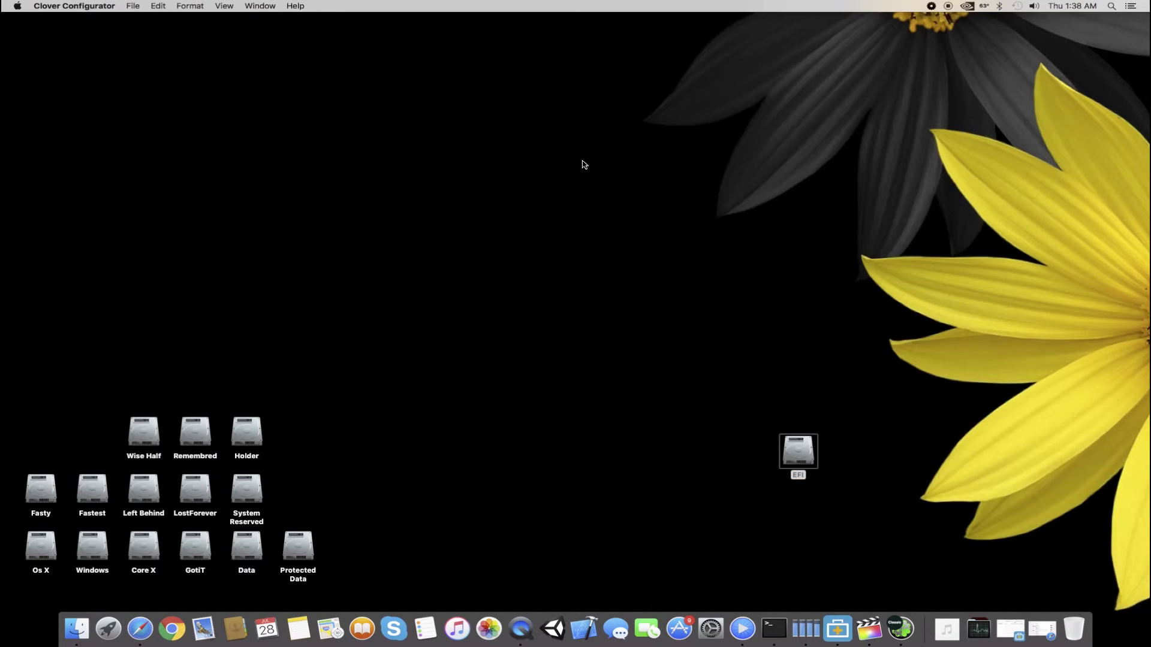
left_click(225, 116)
left_click(18, 6)
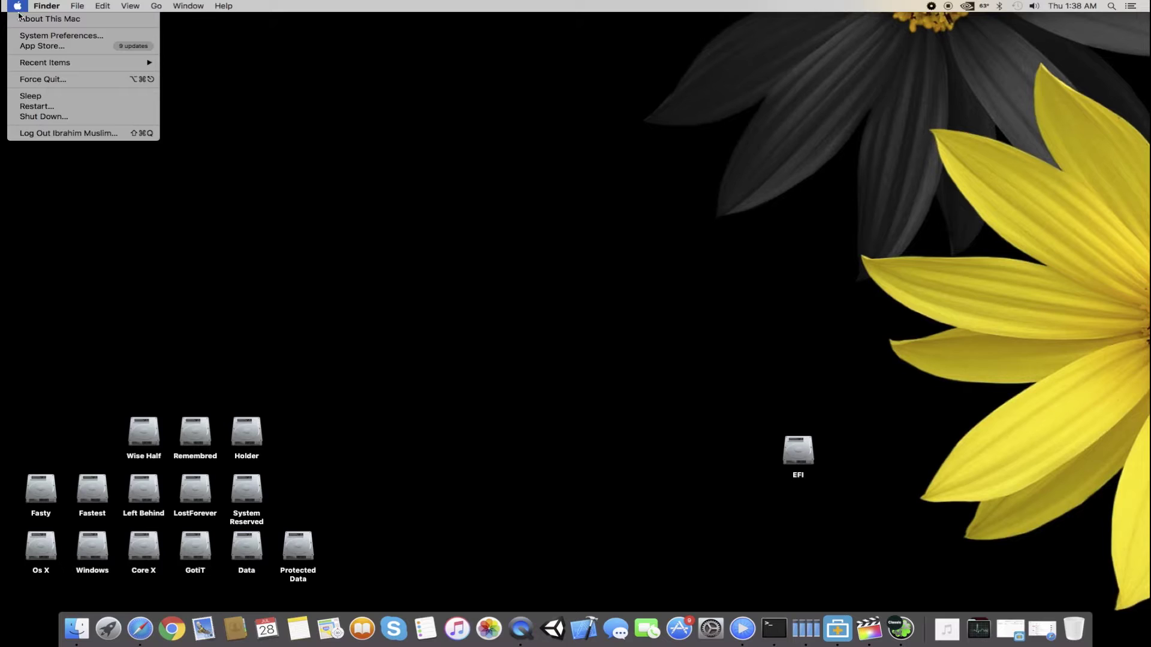
Open About This Mac and confirm El Capitan 10.11.5 with NVIDIA GeForce GTX 970 4095 MB graphics
left_click(20, 16)
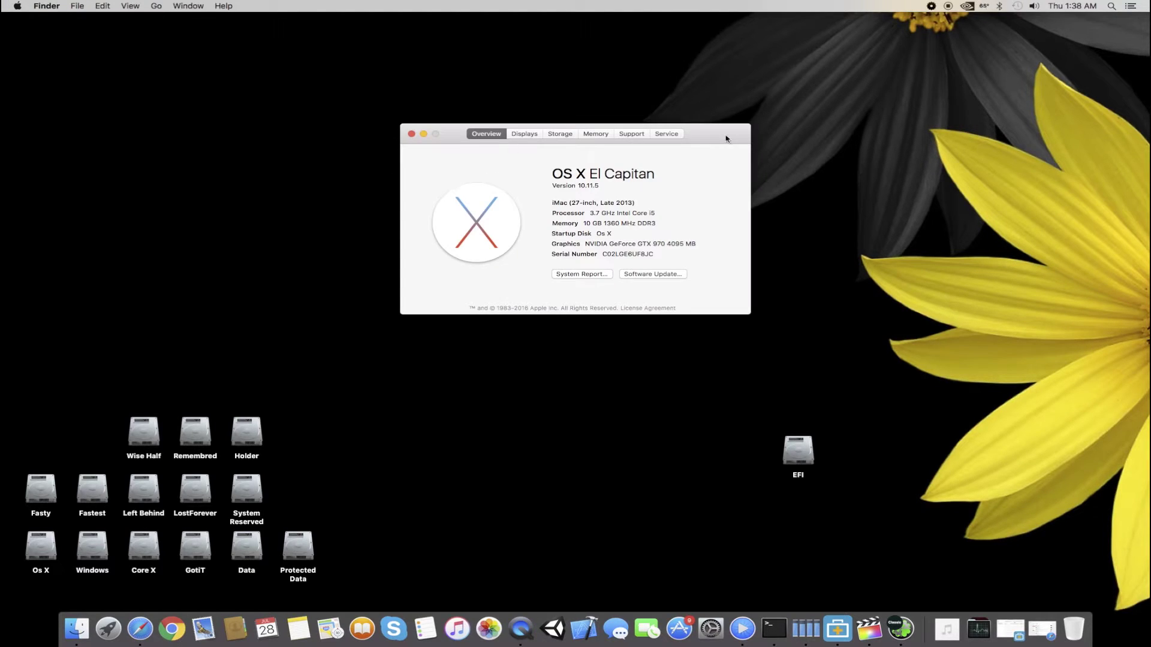
left_click_drag(722, 135, 946, 204)
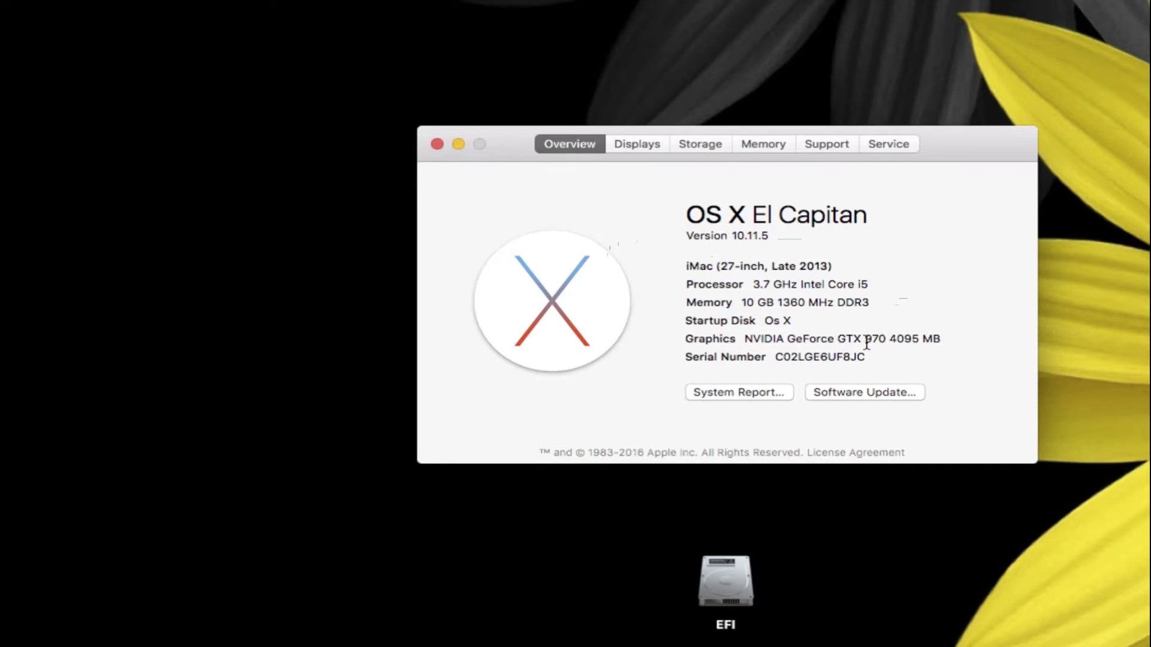
left_click_drag(866, 341, 965, 349)
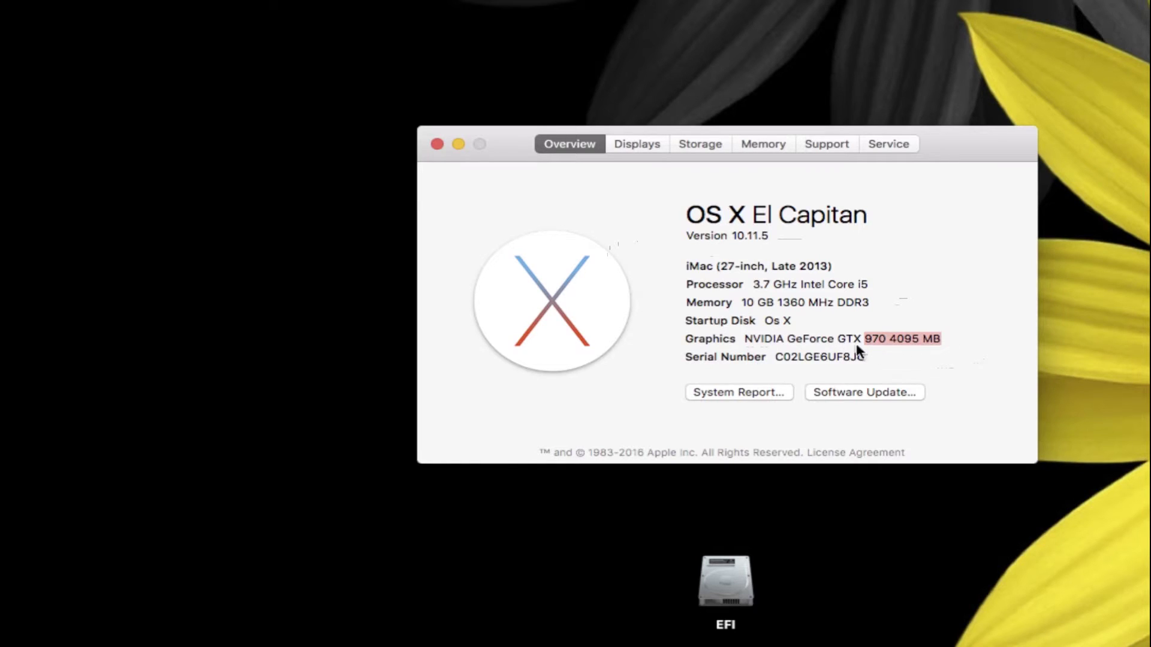
left_click(890, 340)
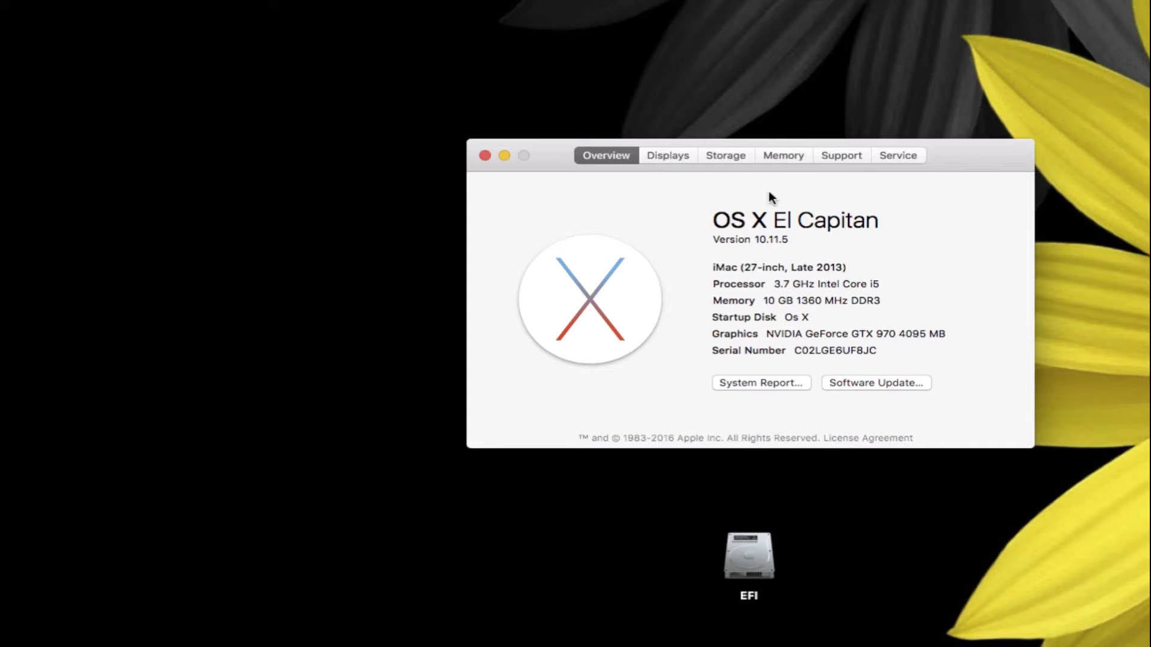
Review the Displays and Storage tabs in About This Mac
left_click(669, 155)
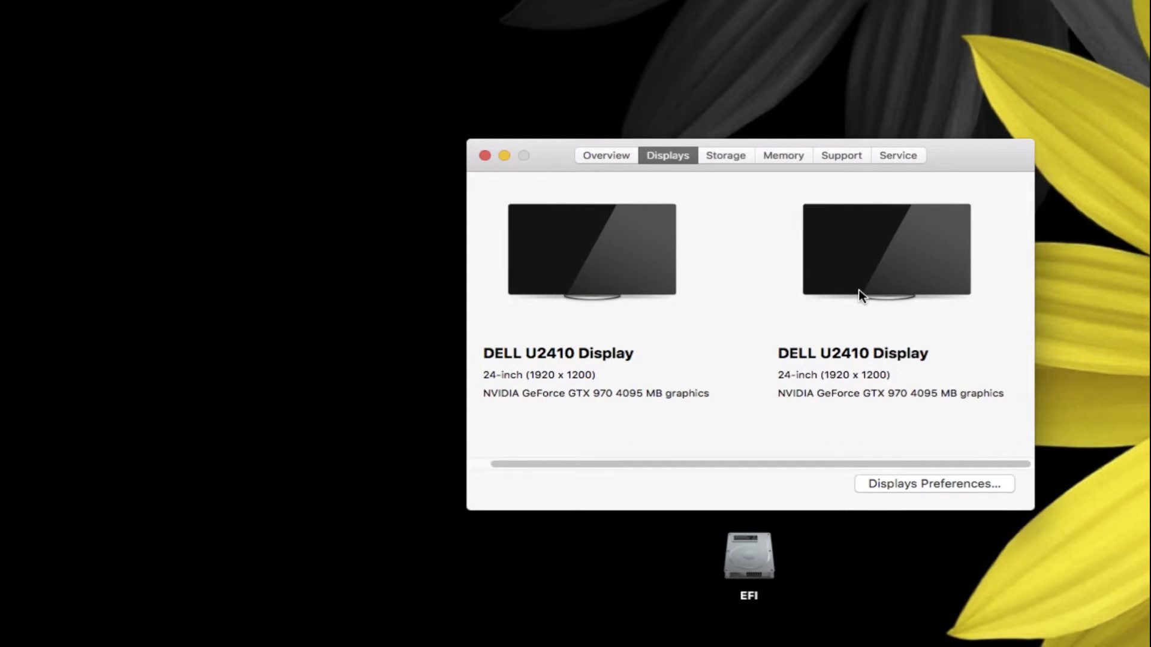
left_click(742, 160)
scroll(757, 250, "down", 15)
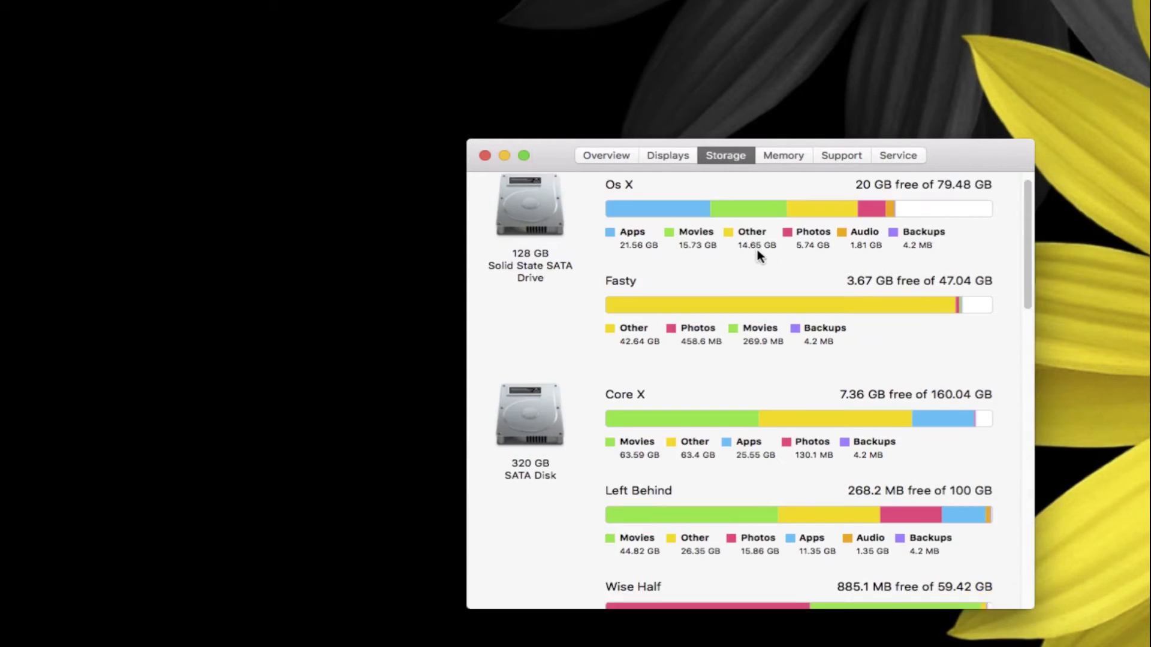
scroll(757, 250, "up", 15)
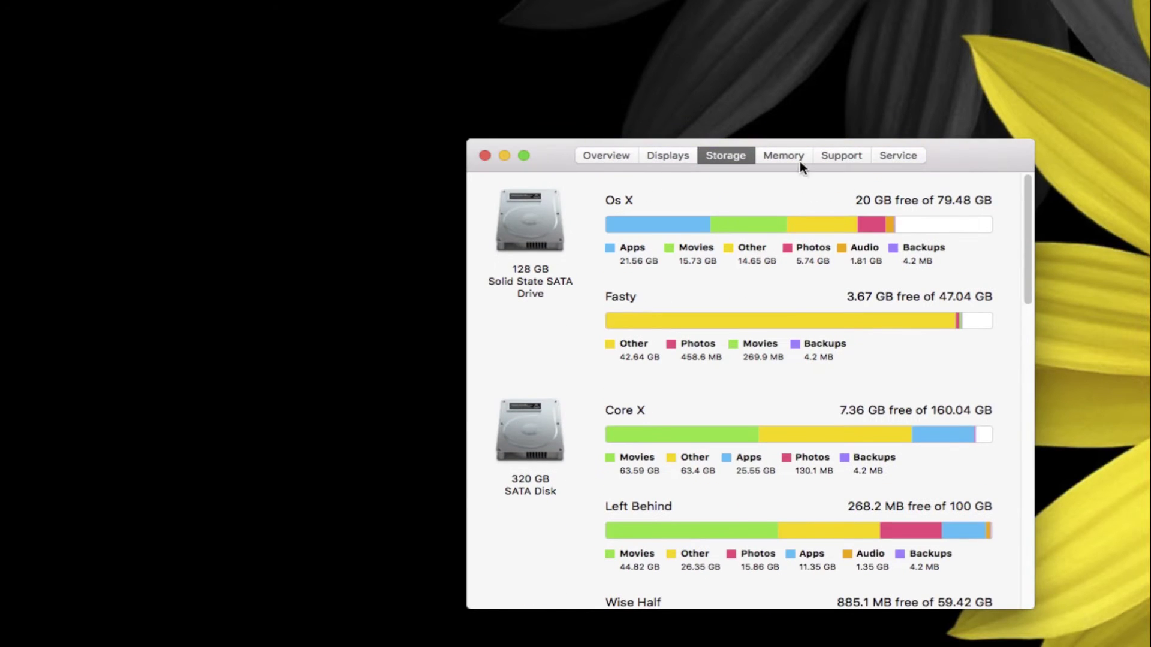
Check the Memory tab, return to Overview and open the System Report
left_click(790, 155)
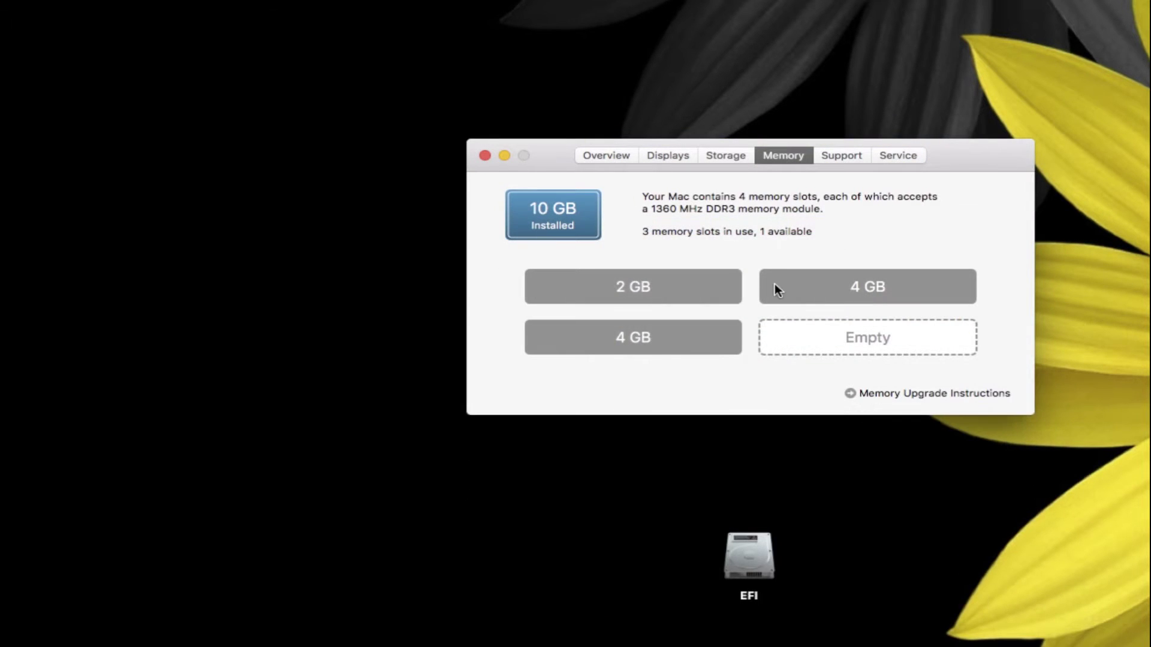
left_click(636, 156)
left_click(750, 383)
left_click_drag(418, 129, 801, 40)
Inspect the Audio devices, including HDMI / DisplayPort Output, then show the Bluetooth report
left_click(559, 72)
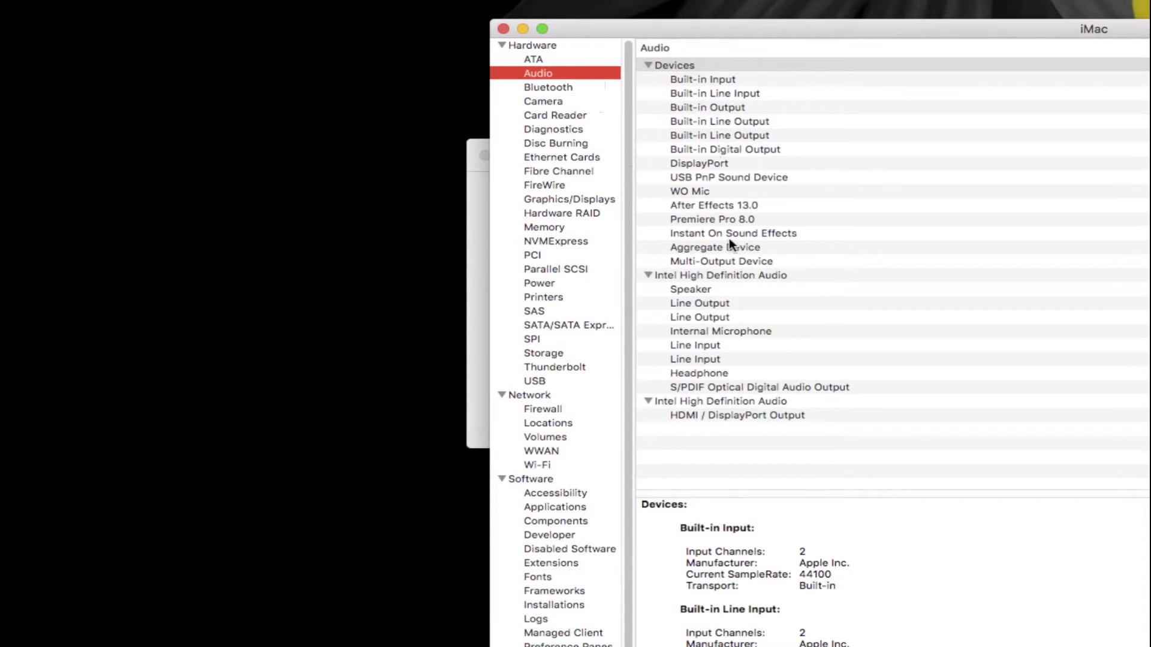
left_click_drag(725, 431, 686, 63)
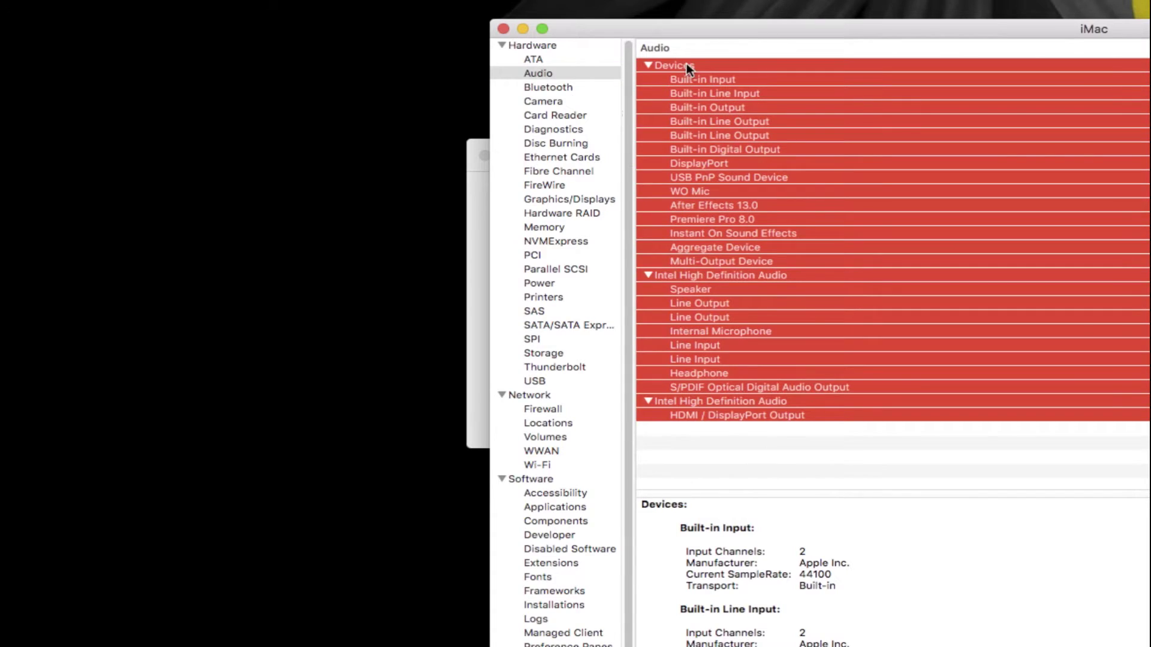
left_click(735, 477)
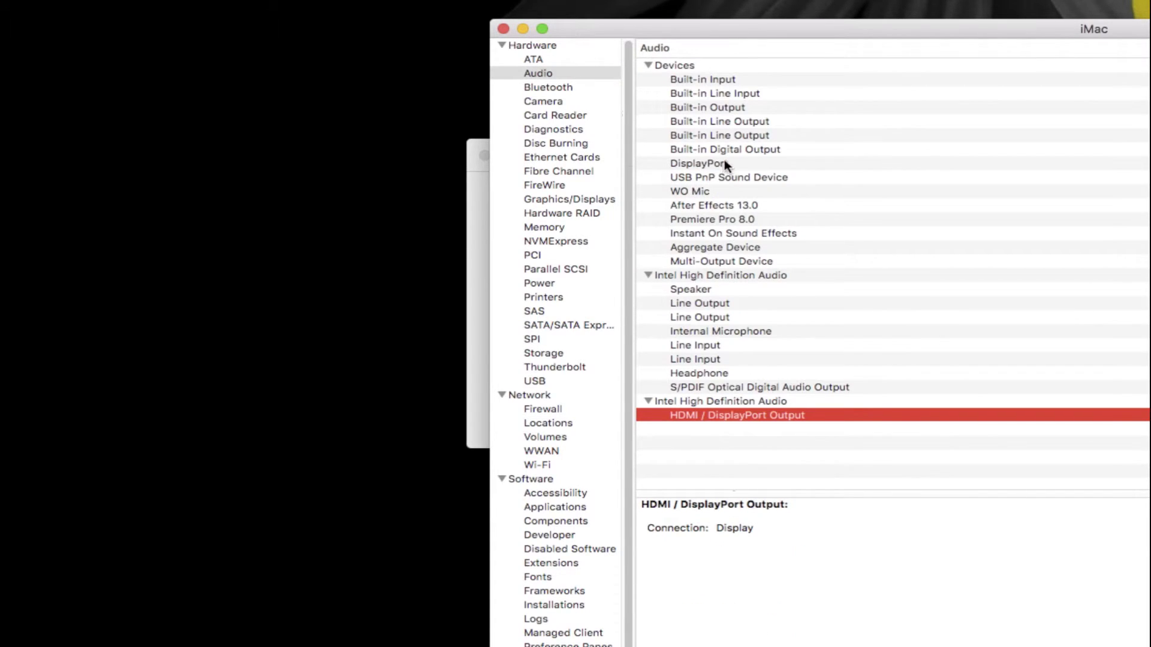
left_click(720, 162)
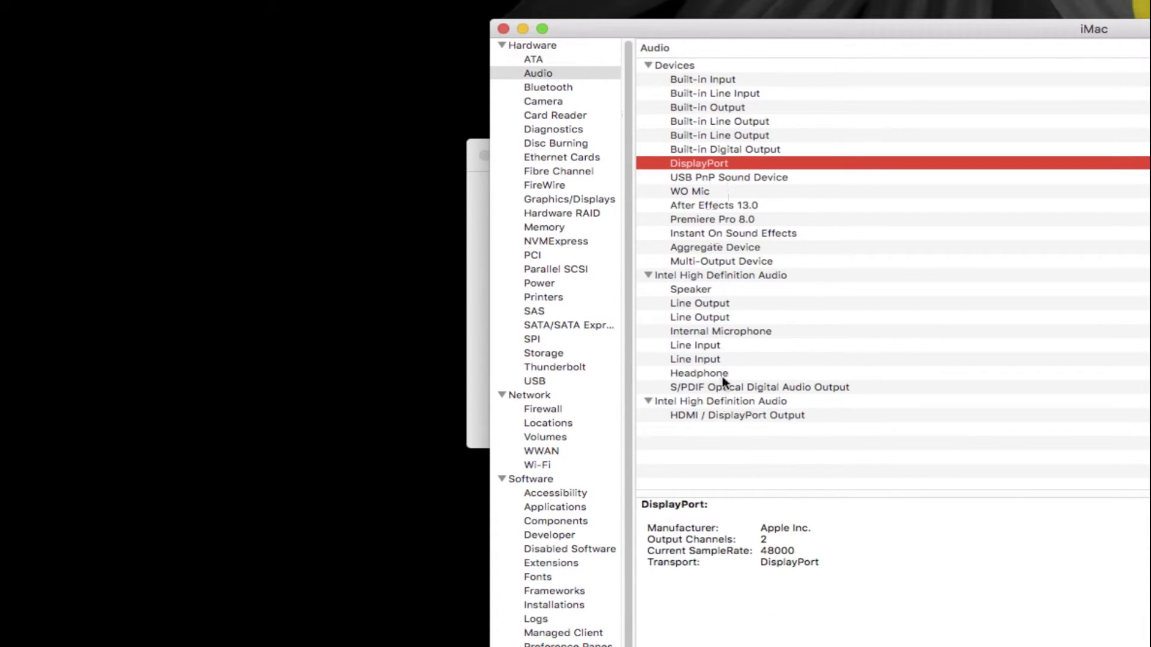
left_click(663, 413)
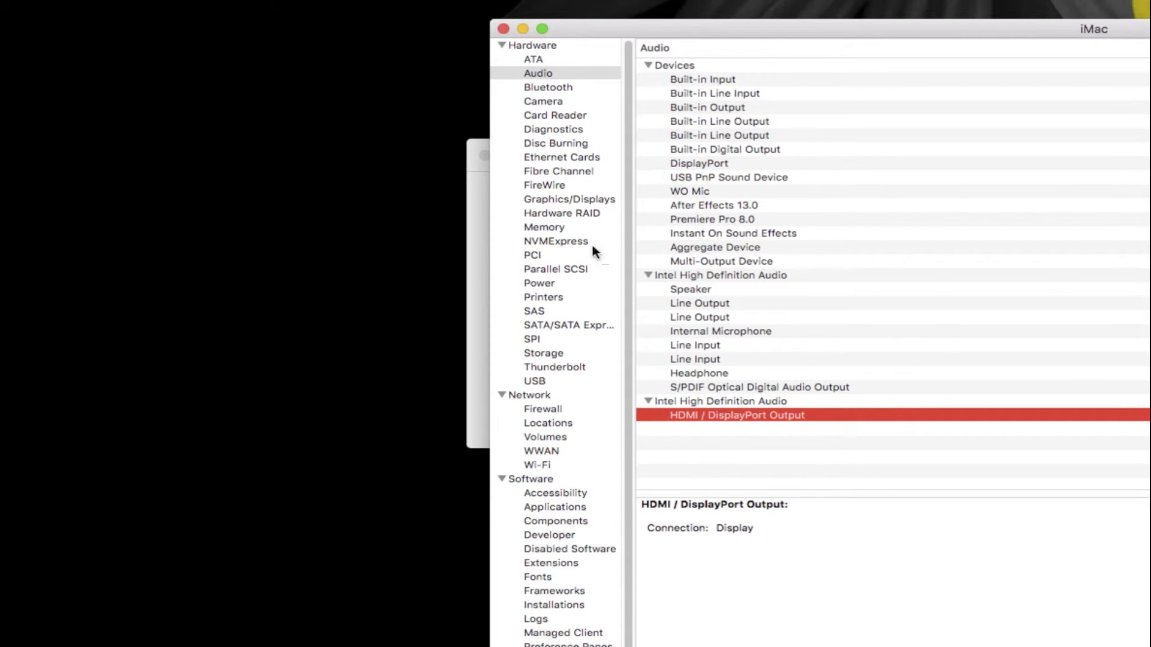
left_click(556, 88)
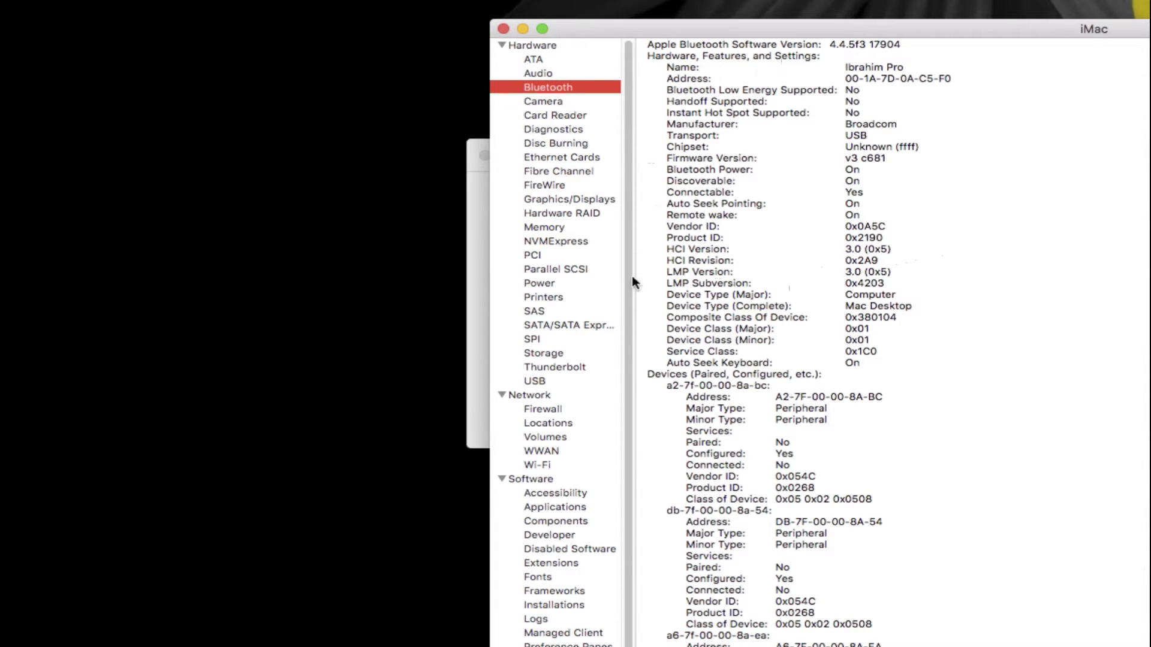
Inspect the Ethernet card and the SATA devices, including the Samsung SSD 840 and Fenglei drive
left_click(567, 158)
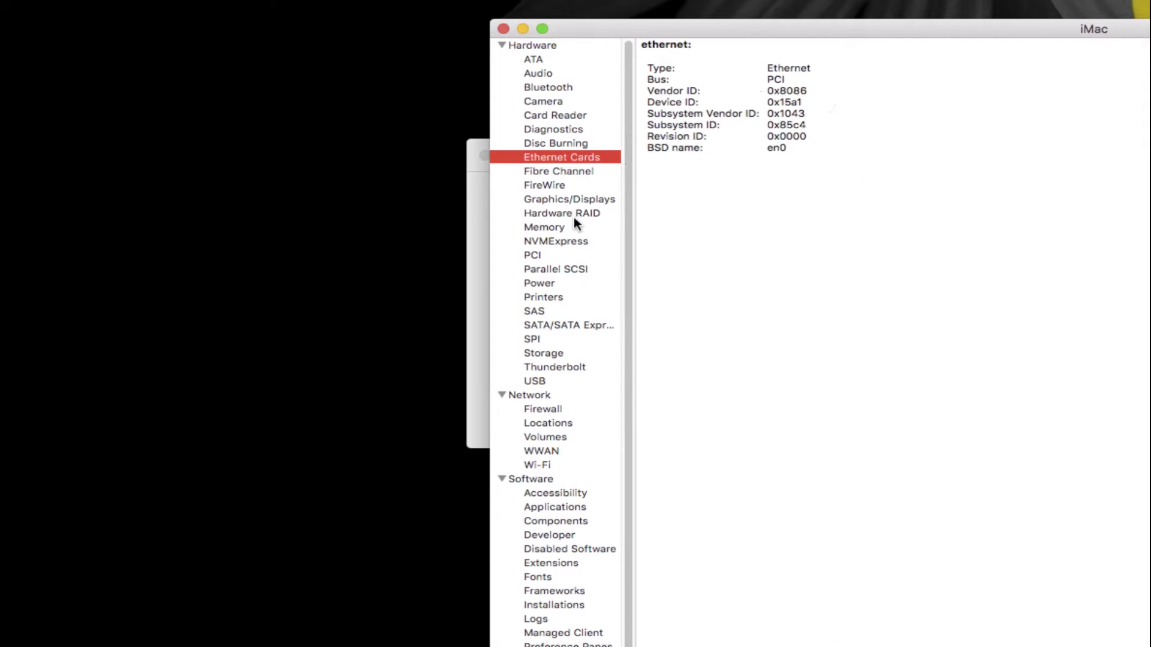
left_click(555, 324)
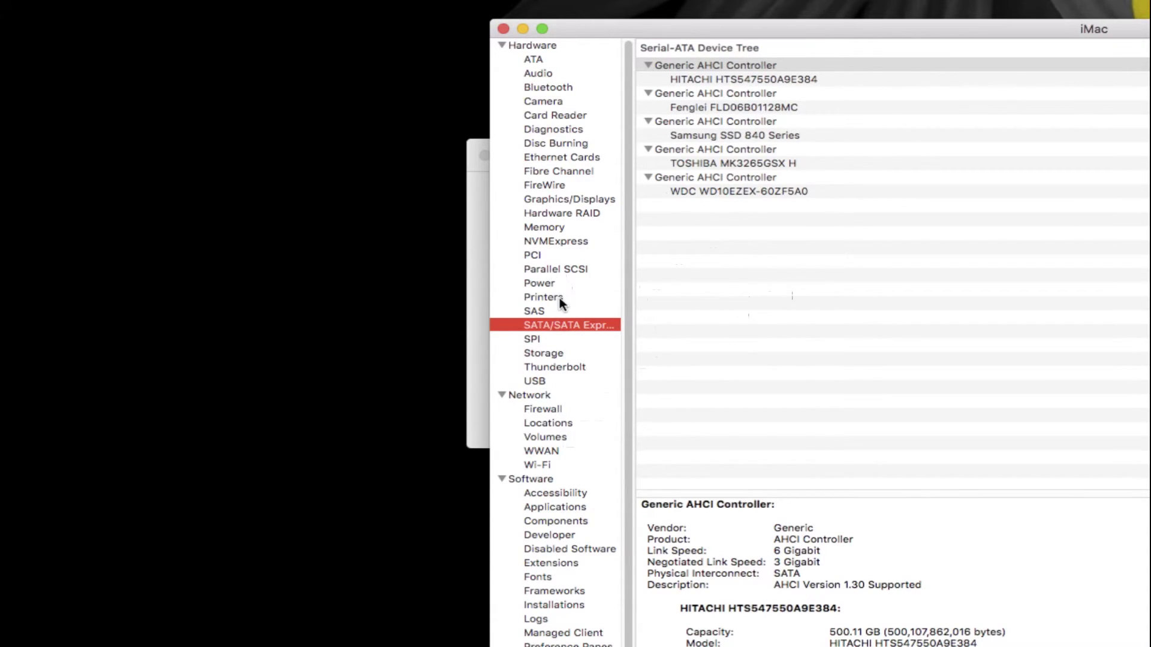
left_click(774, 120)
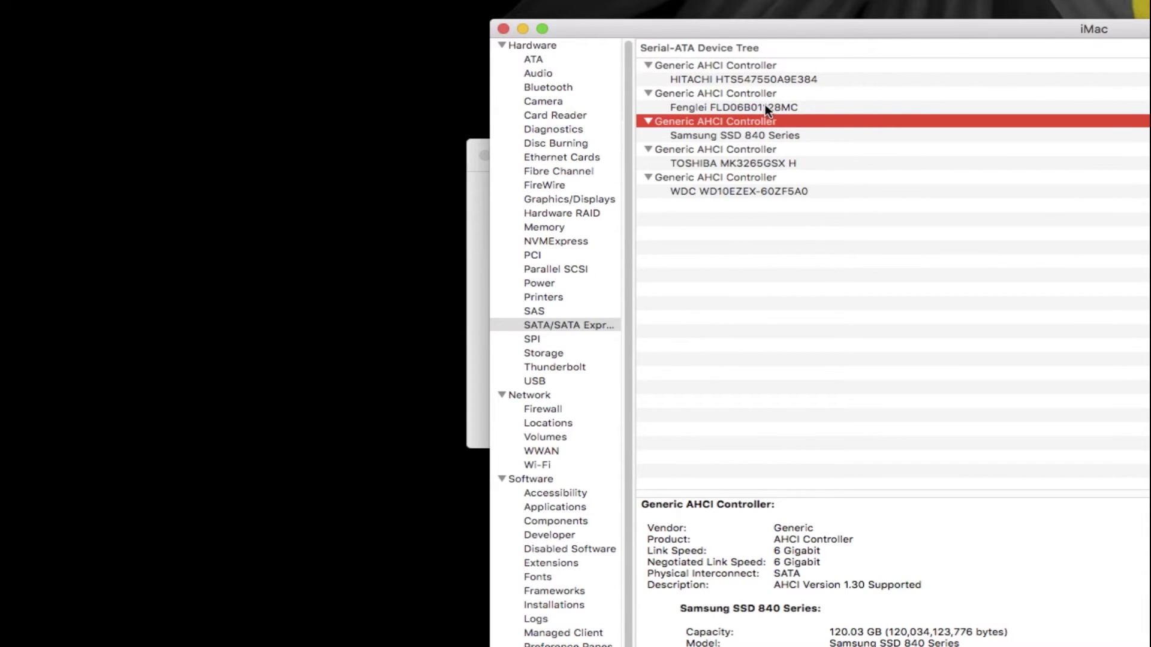
left_click(743, 108)
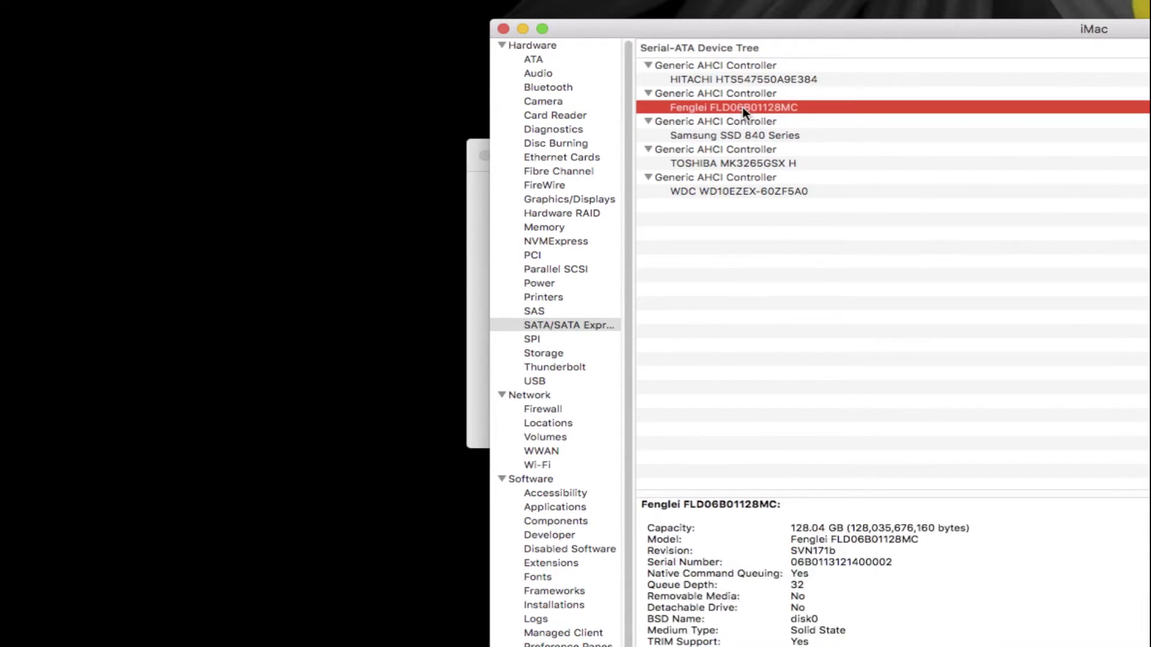
Inspect the USB tree (USB 3.0 Bus, PnP Sound Device, WLAN hub), then the Wi-Fi report
left_click(552, 377)
left_click(681, 303)
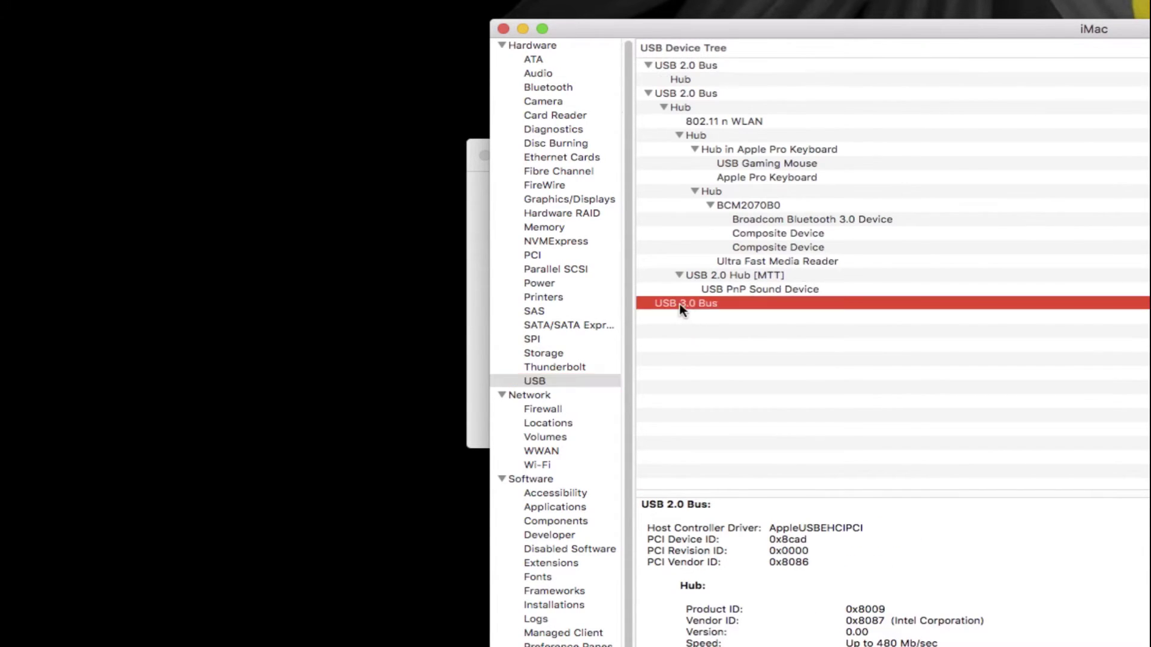
left_click(759, 290)
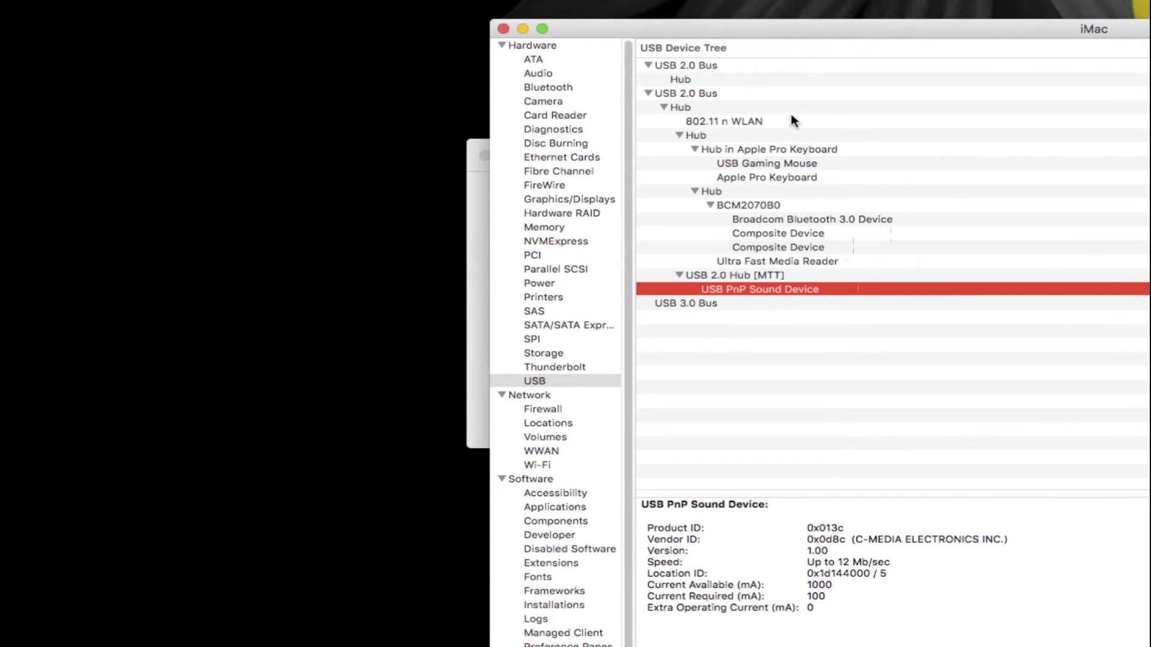
left_click(692, 135)
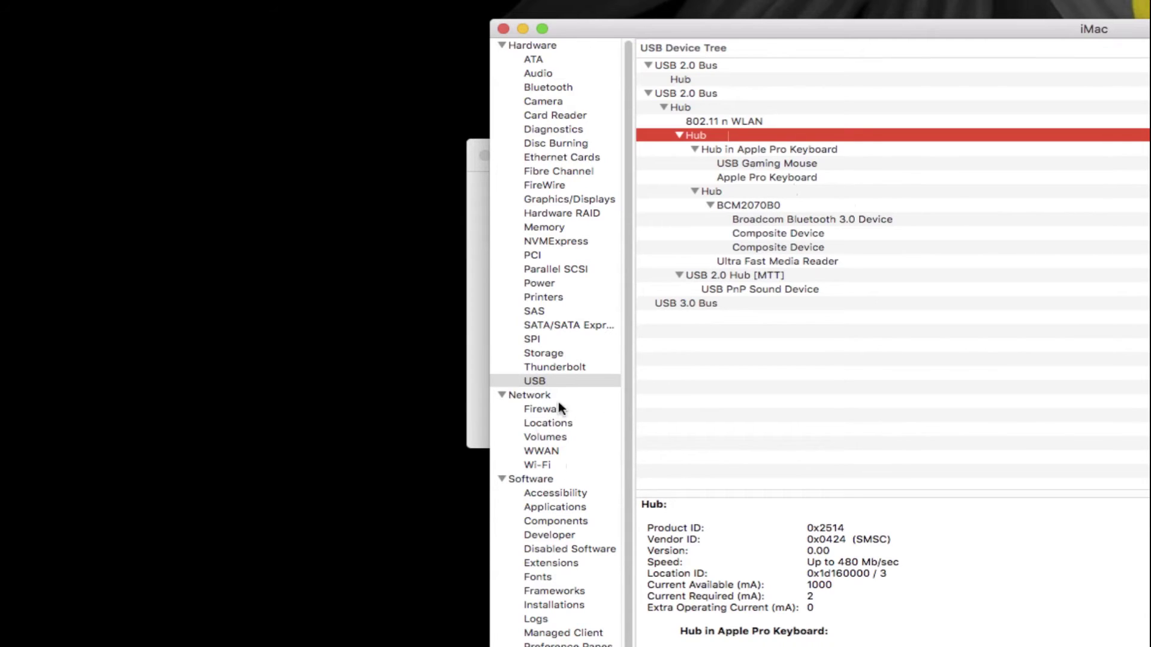
left_click(527, 466)
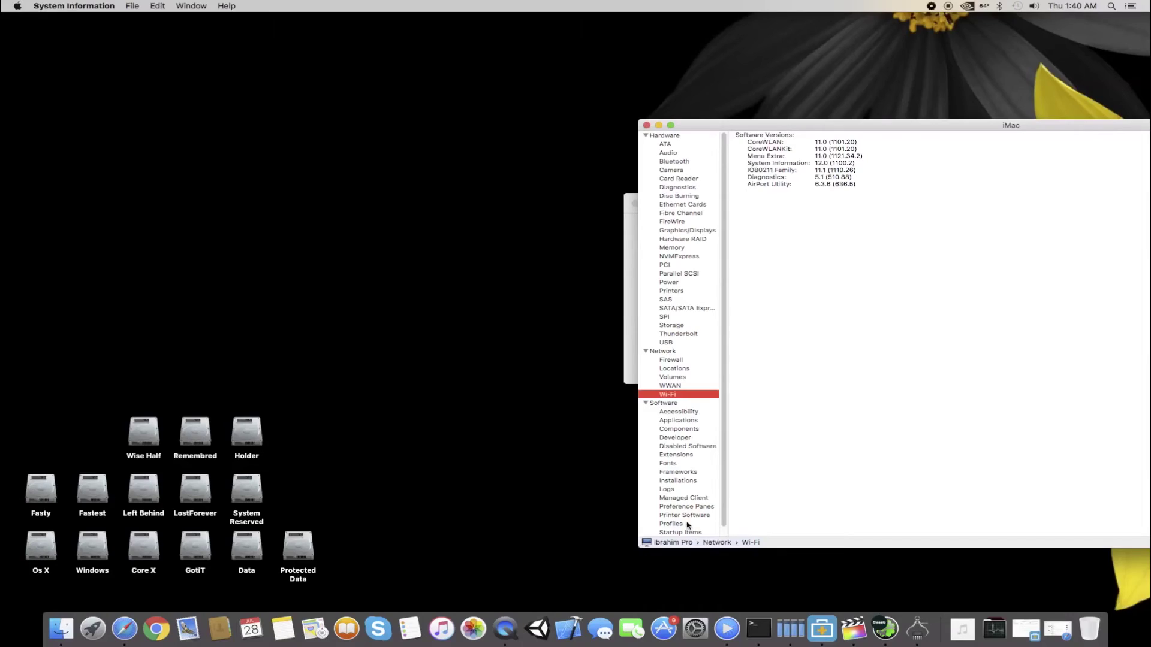
Open the DWA-140 wireless adapter pane from System Preferences
left_click(696, 628)
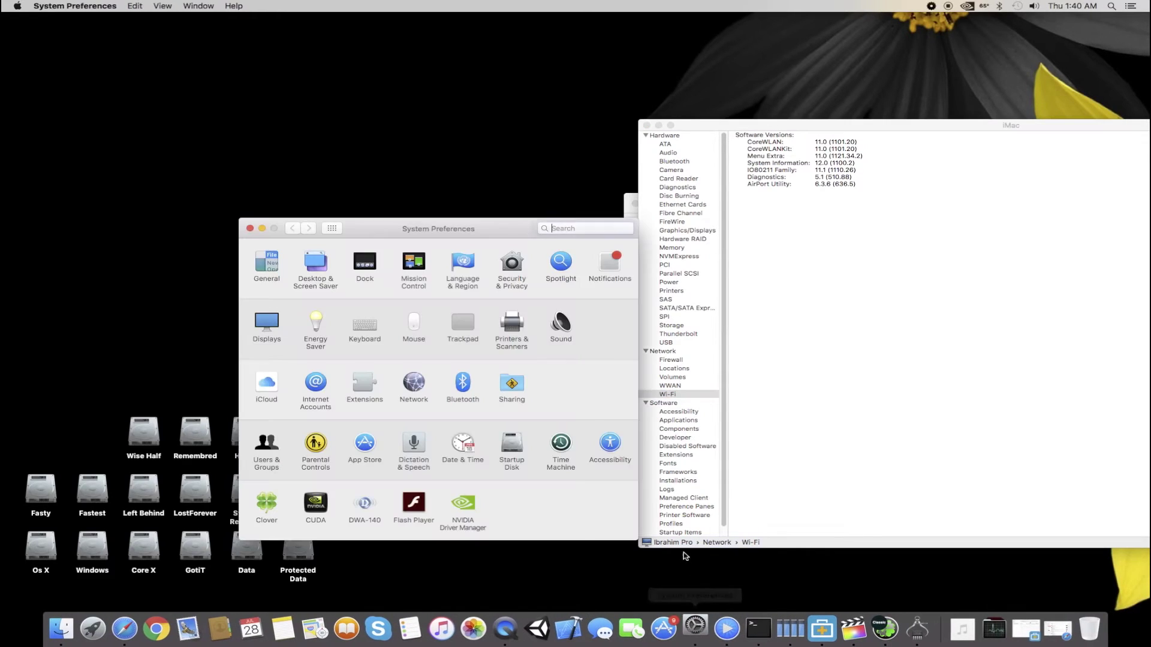
left_click(364, 505)
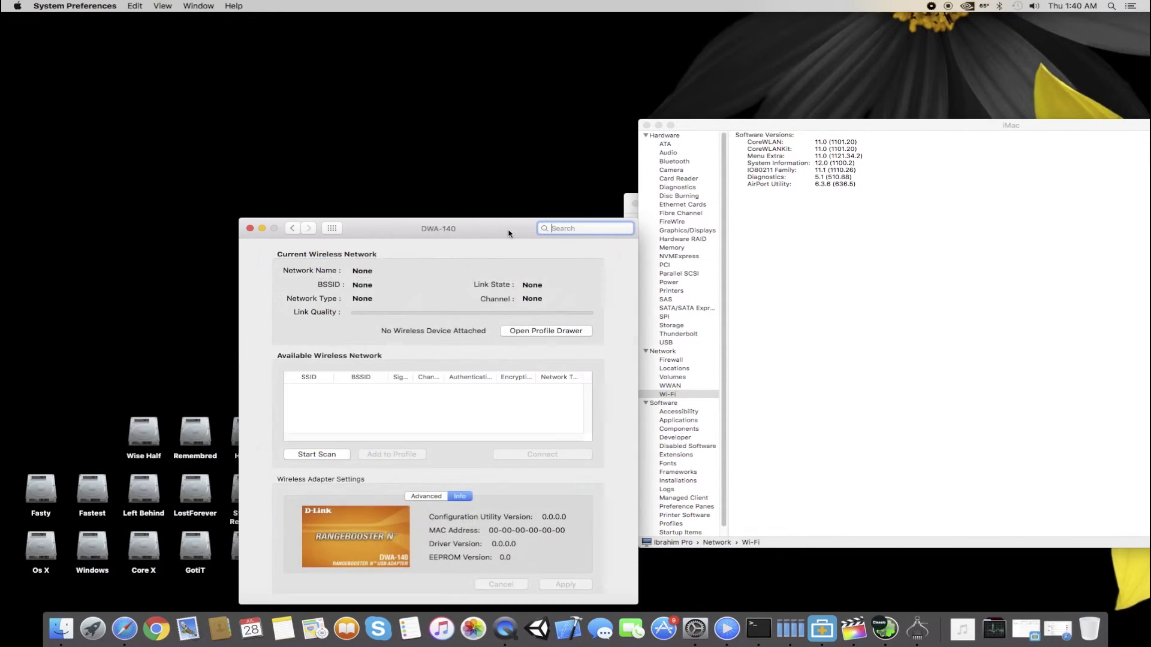
left_click_drag(508, 230, 780, 85)
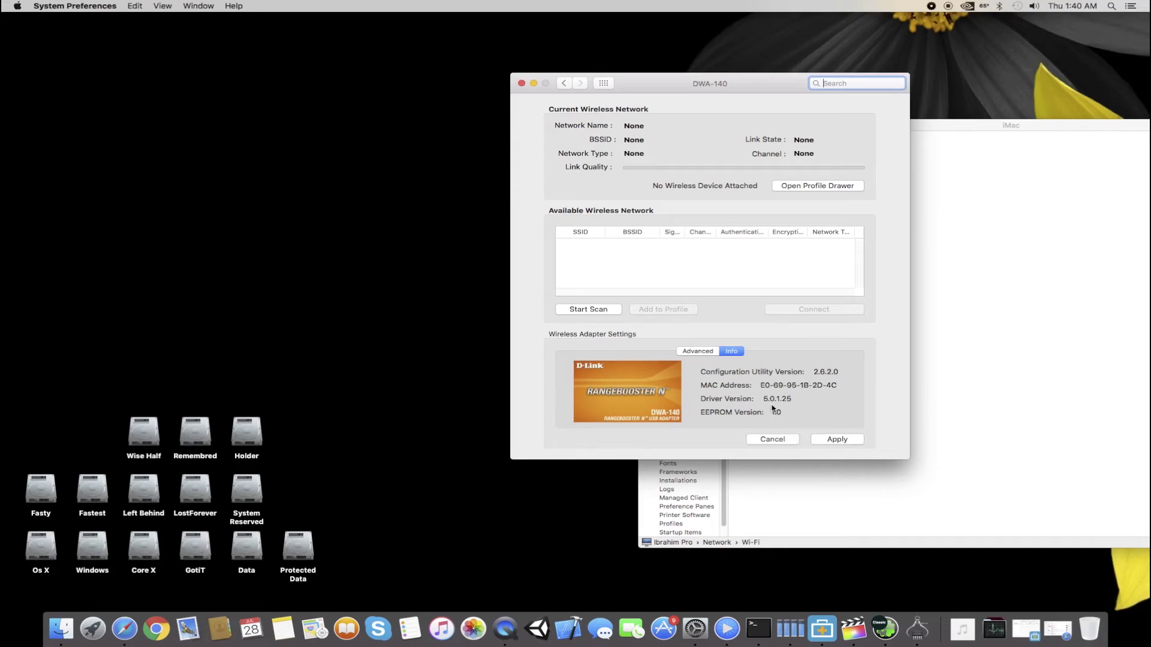
Check the Advanced Wireless Mode stays at 2.4G, then return to System Information
left_click(690, 355)
left_click(742, 375)
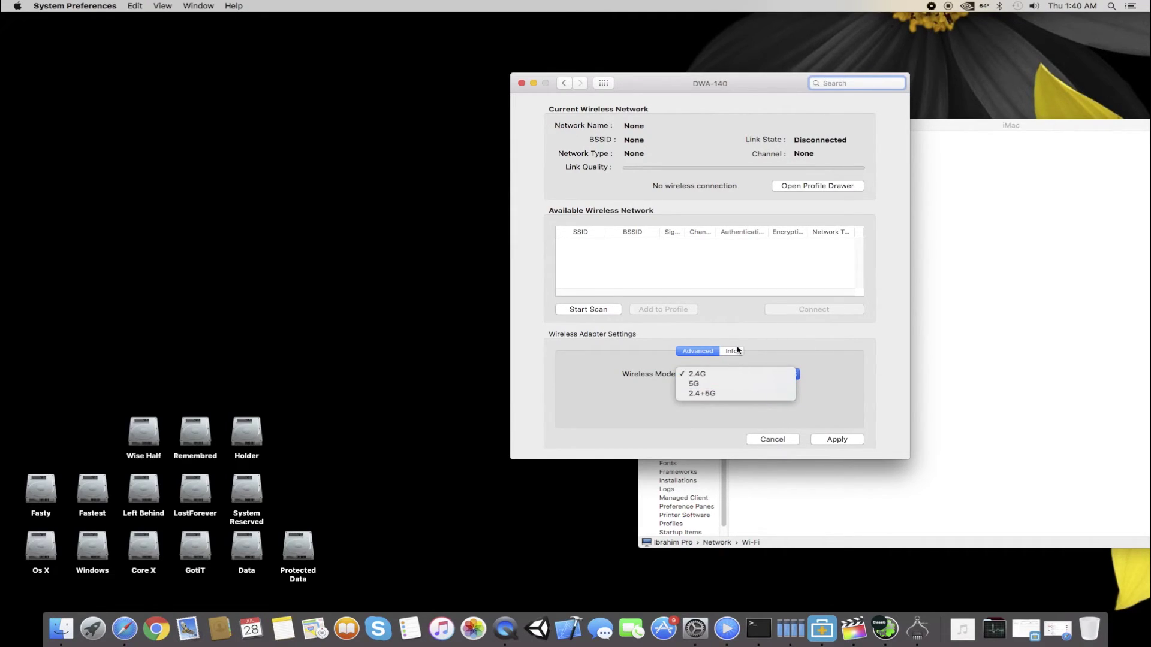
left_click(777, 357)
left_click(729, 351)
left_click_drag(781, 83, 384, 110)
left_click(877, 223)
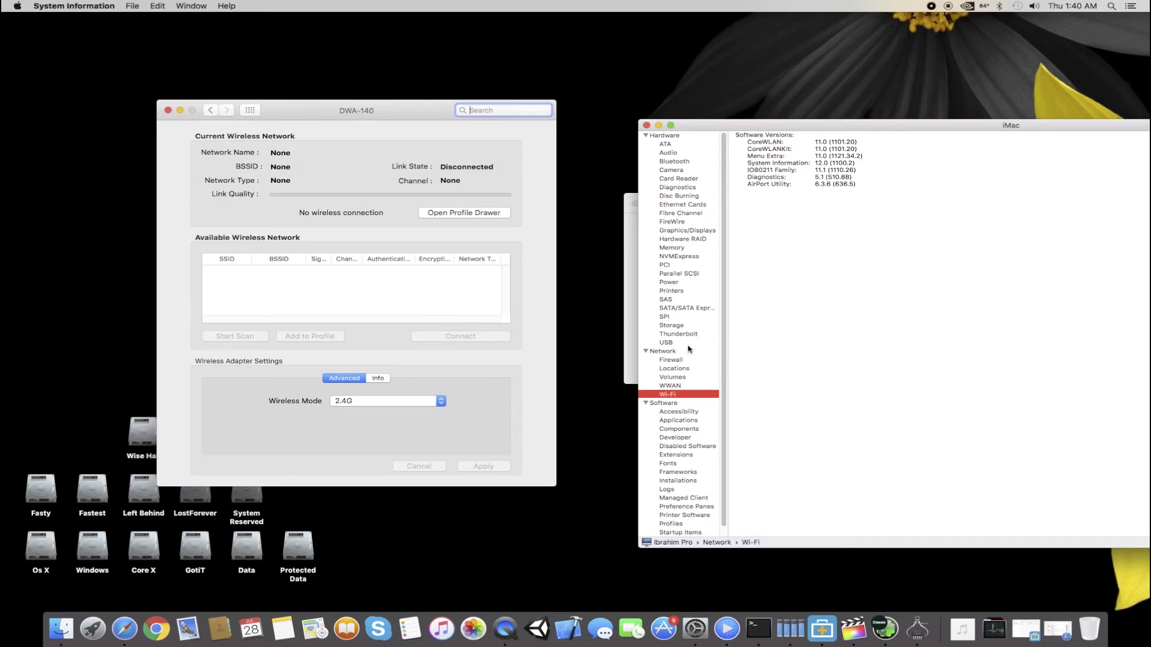
Switch System Information from PCI to the Graphics/Displays report and move the DWA-140 window aside
left_click(682, 265)
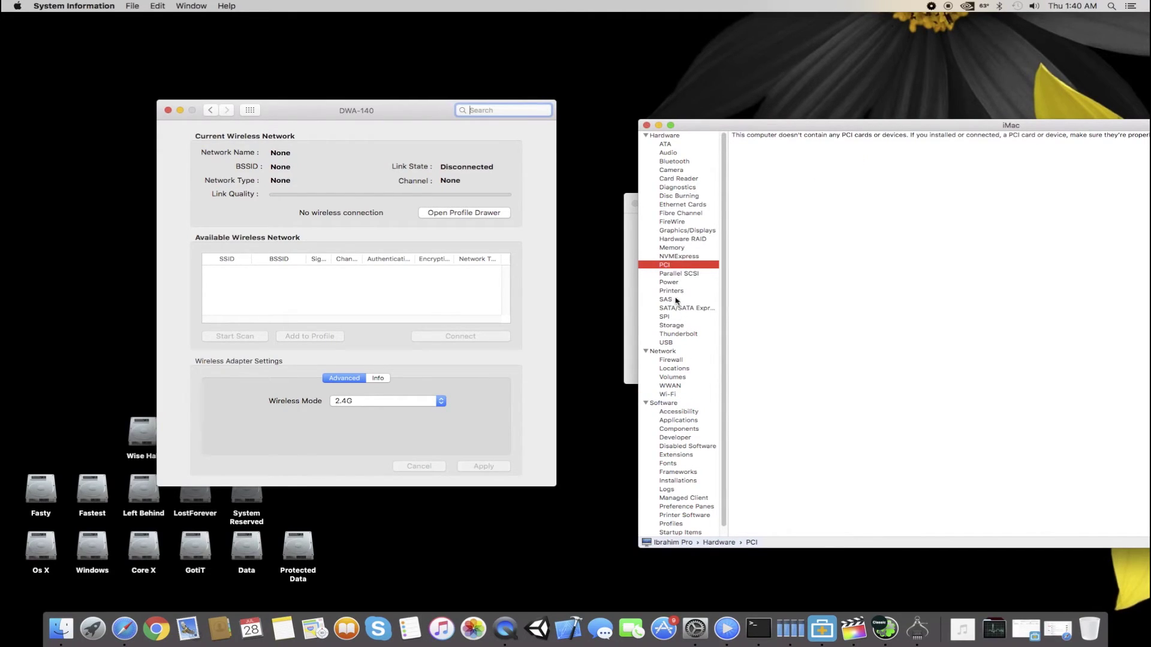
left_click(680, 231)
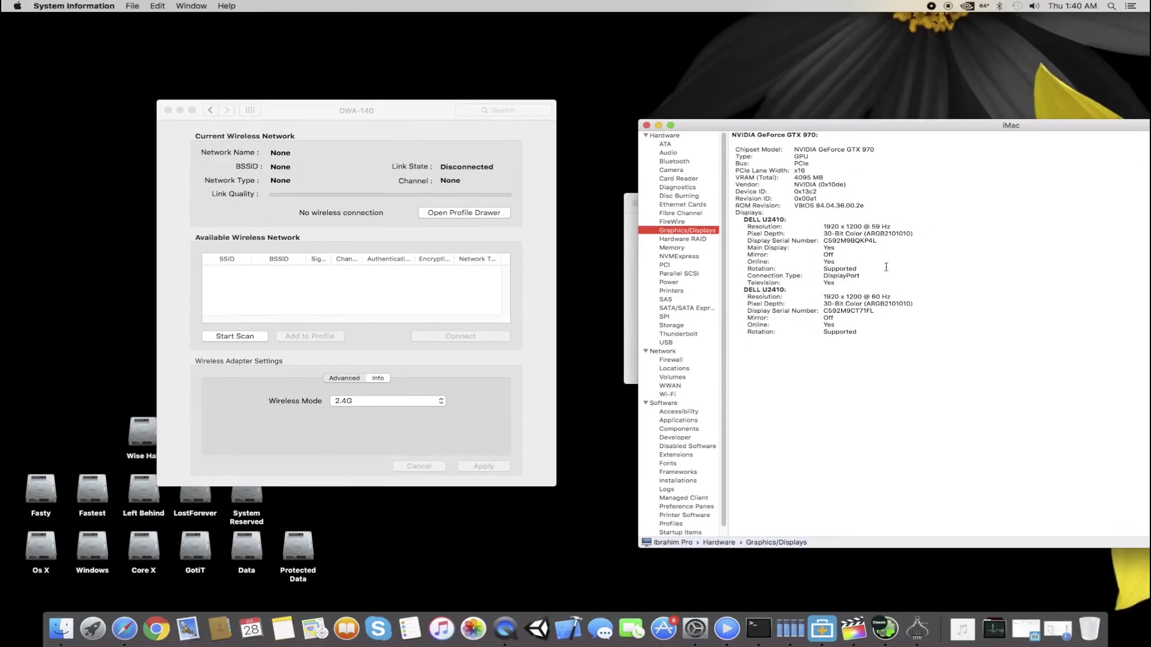
left_click(384, 321)
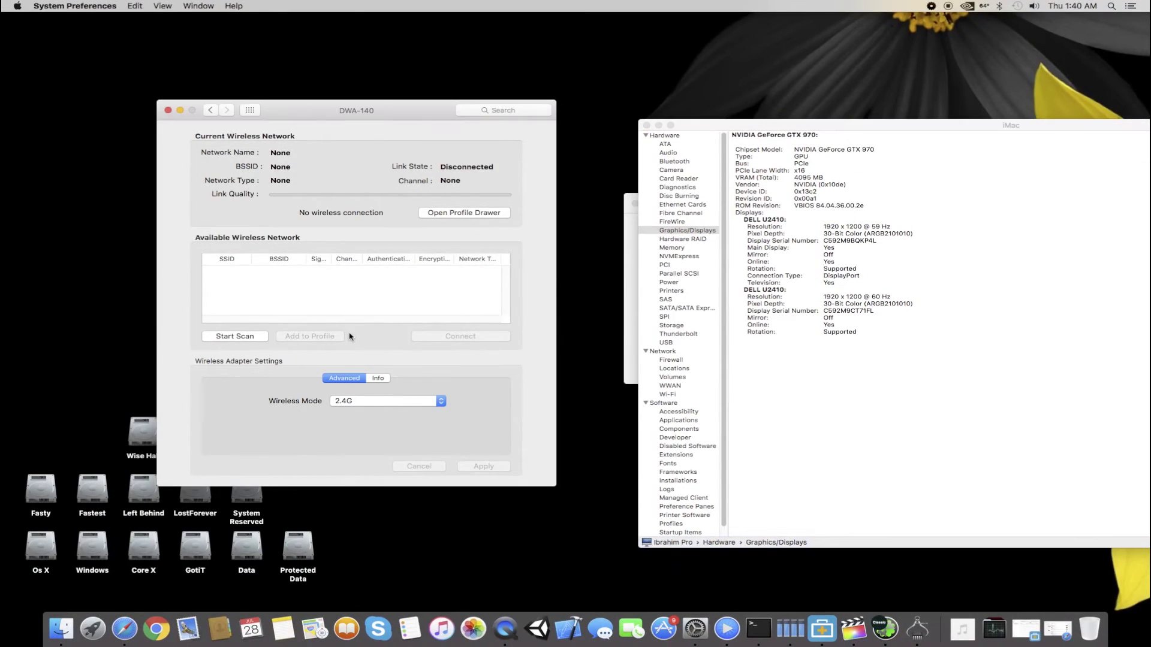
left_click_drag(406, 116, 662, 190)
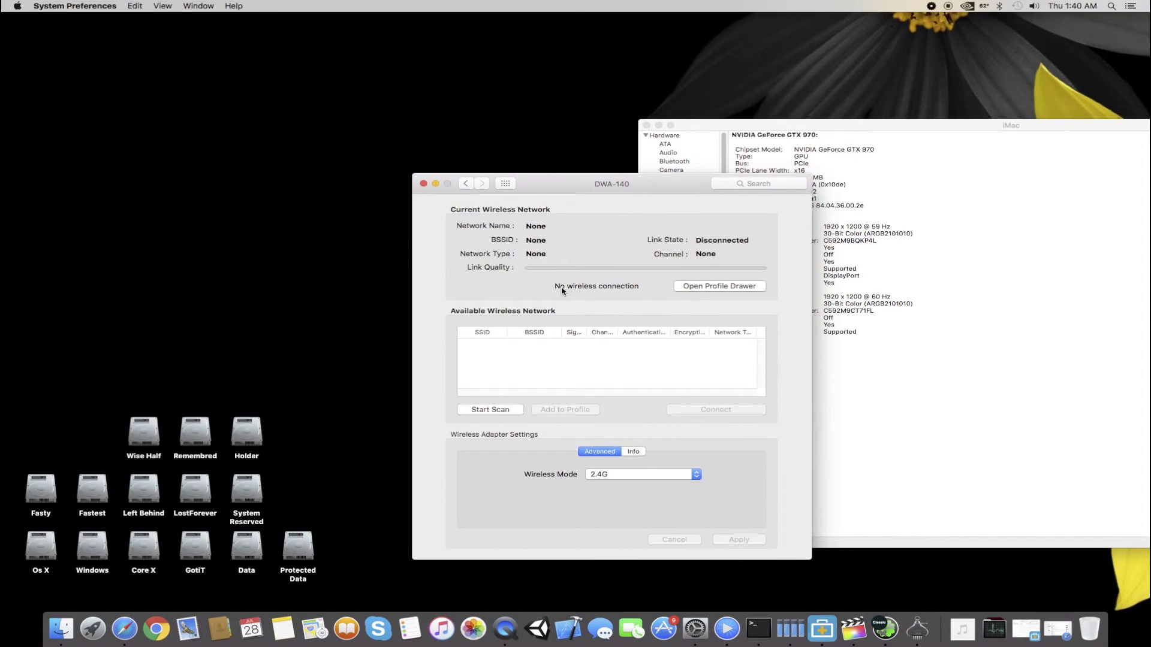
left_click_drag(507, 189, 461, 119)
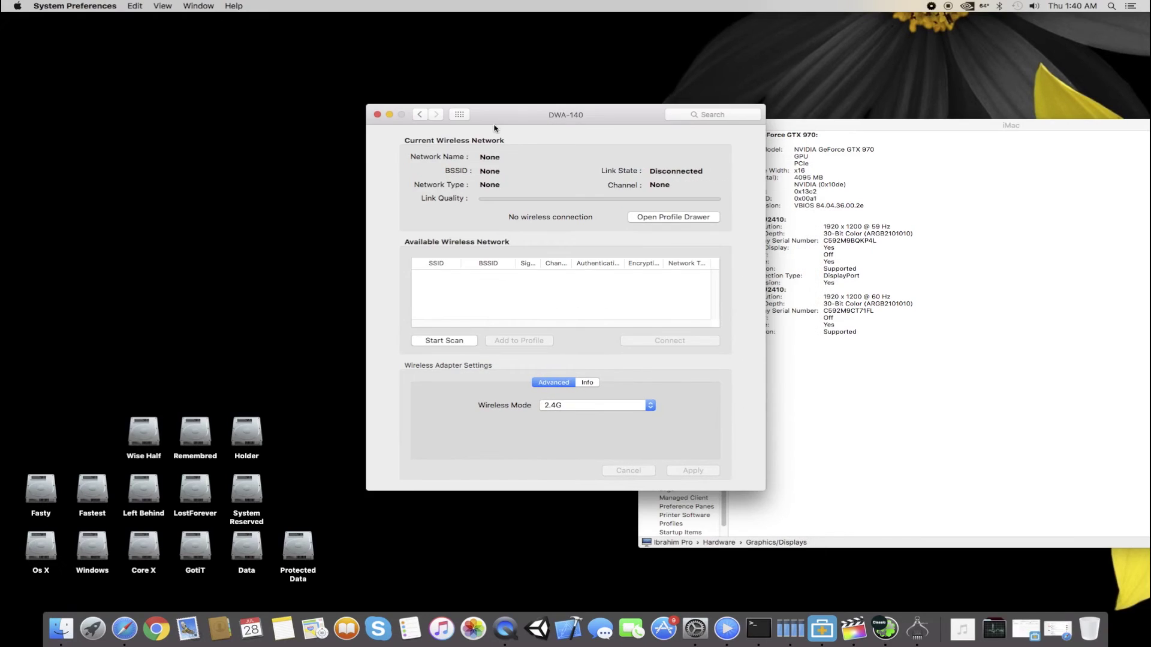
Close System Preferences and centre the System Information window showing the GTX 970 and two DELL U2410s
left_click(459, 114)
left_click(377, 114)
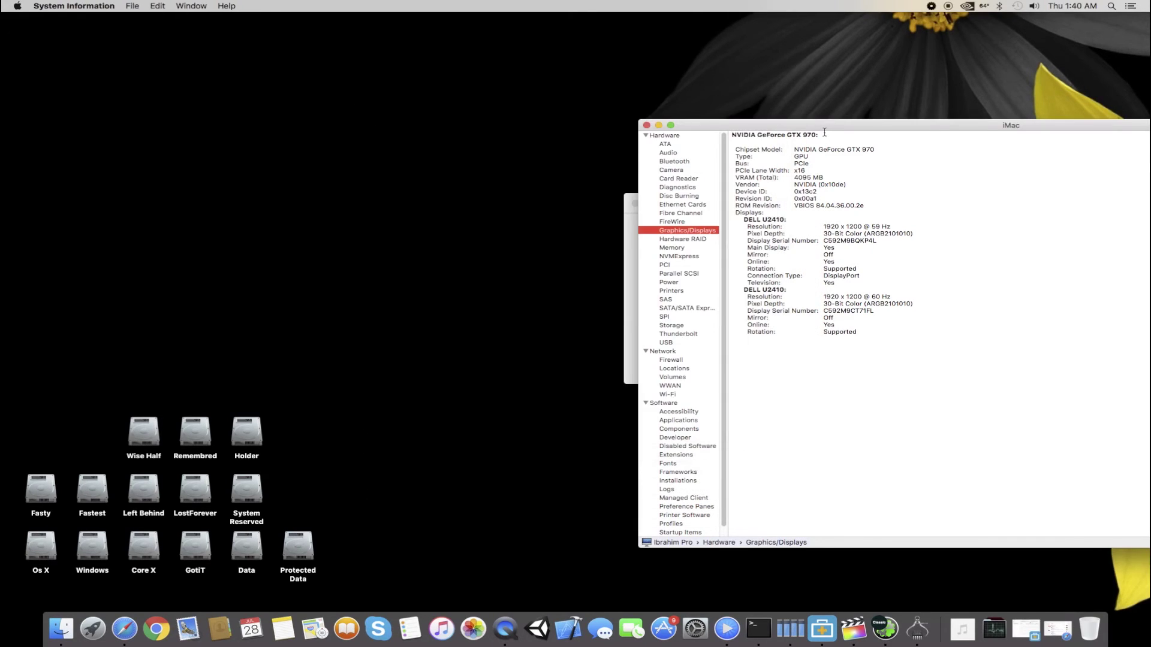
left_click_drag(823, 131, 580, 134)
left_click_drag(802, 125, 487, 134)
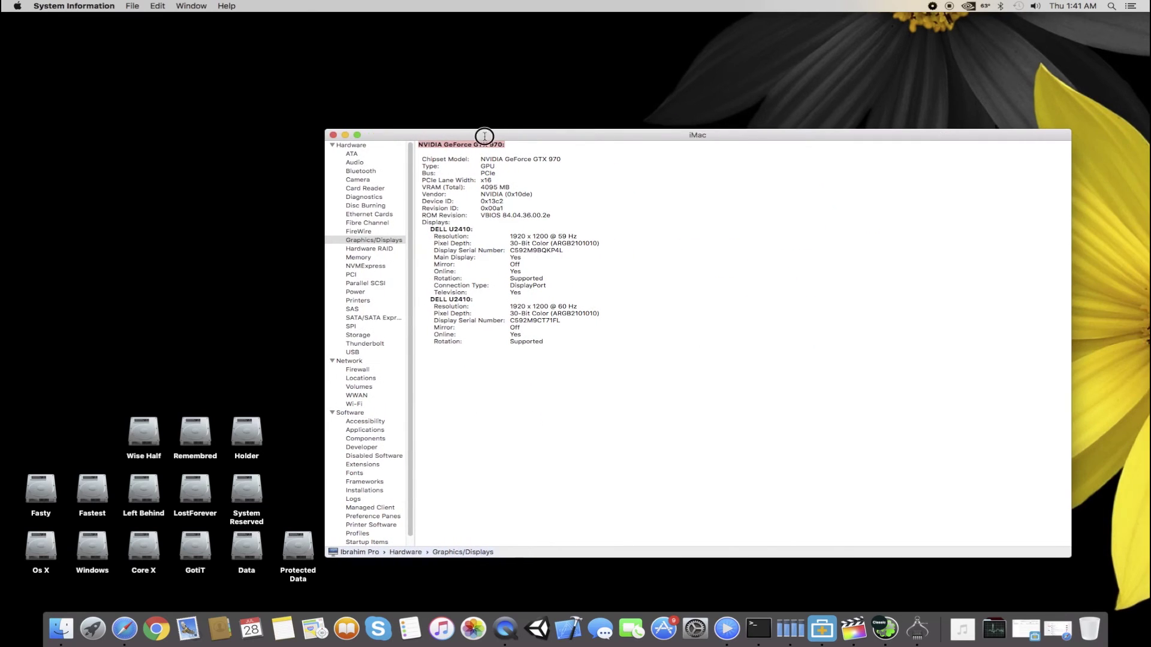
Close System Information and move About This Mac up-left, showing El Capitan 10.11.5, Core i5 and GTX 970
left_click(333, 135)
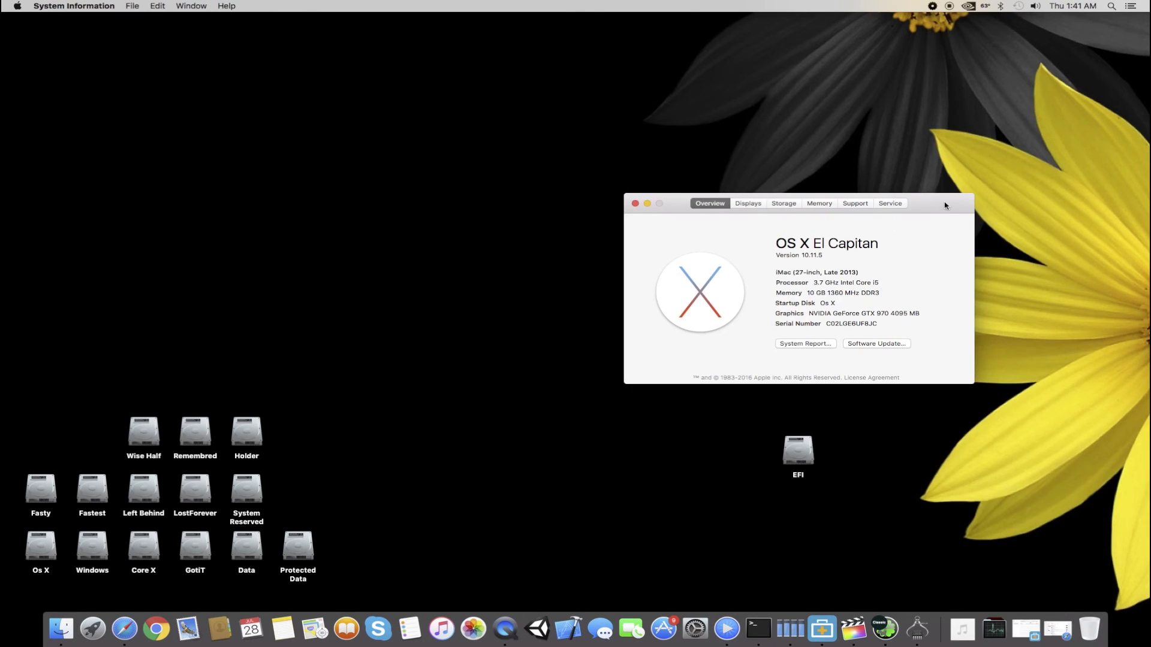
left_click_drag(945, 204, 794, 143)
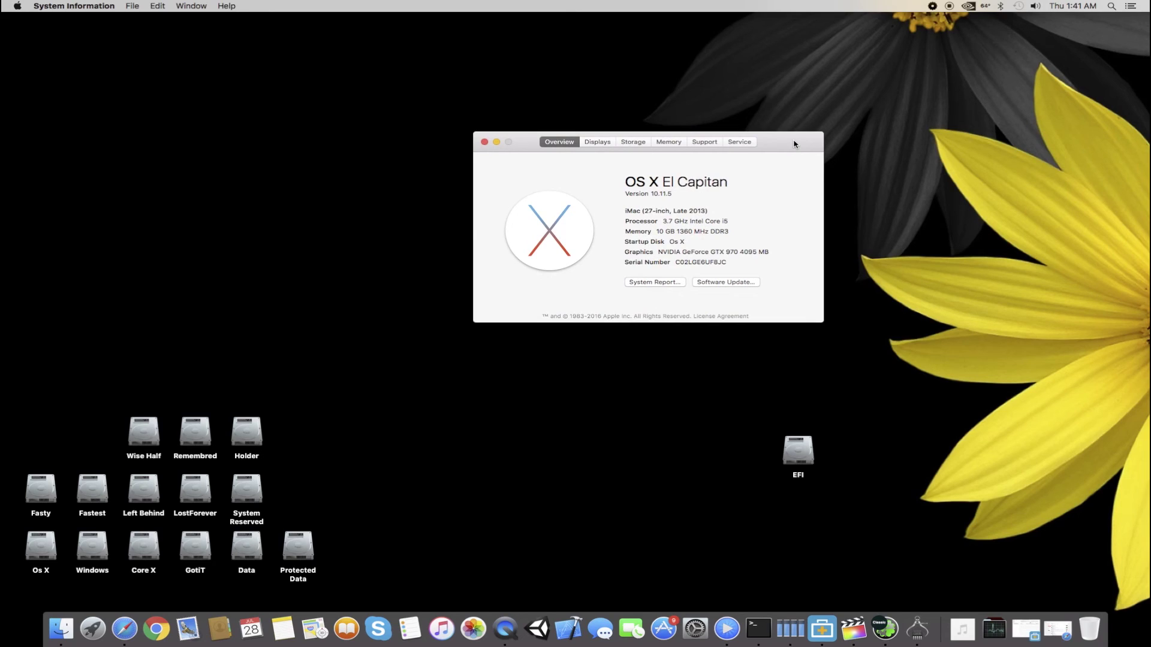